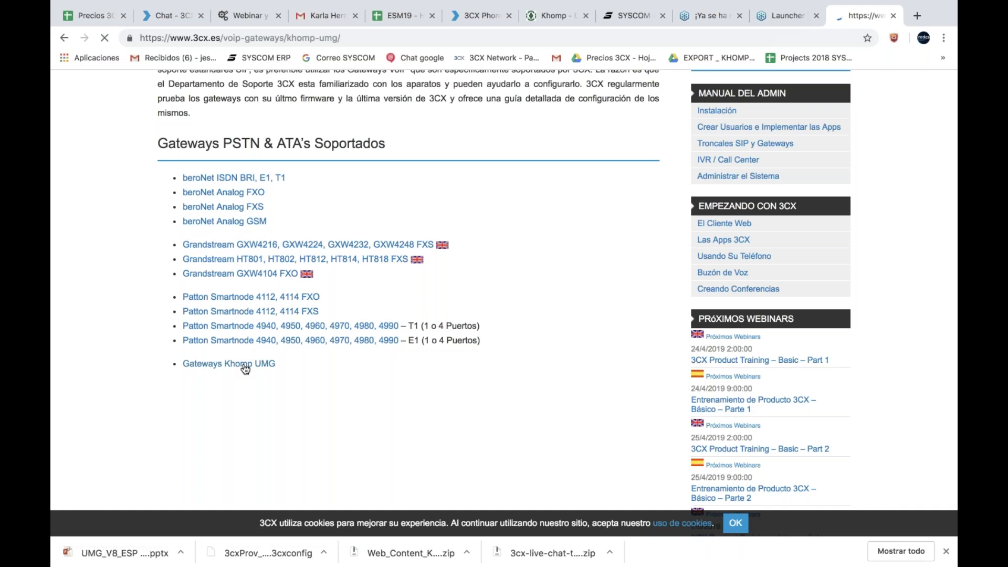
Step: Read through the Khomp UMG configuration guide, then return to the 3CX SIP Trunks page
scroll(515, 318, "down", 3)
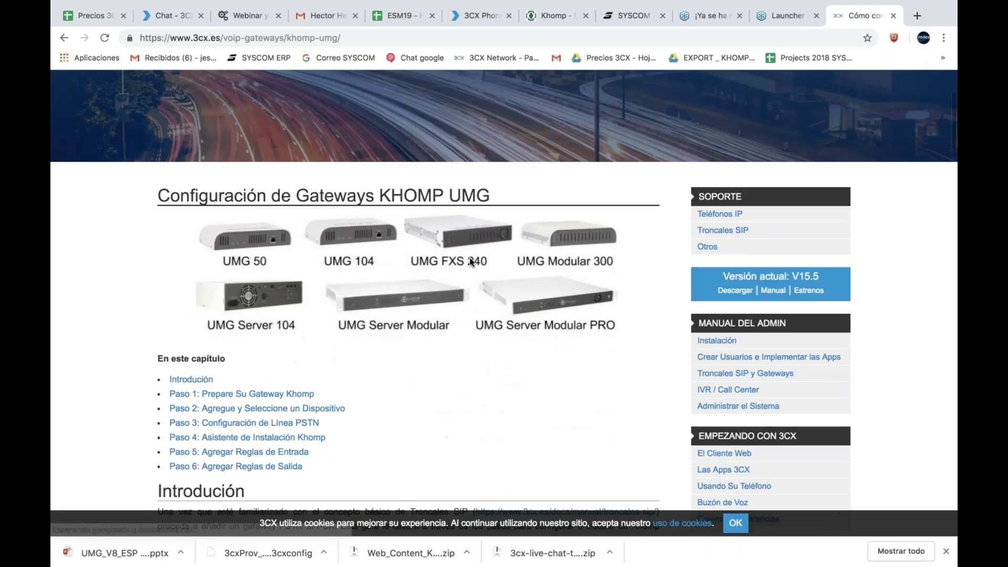
scroll(515, 318, "down", 8)
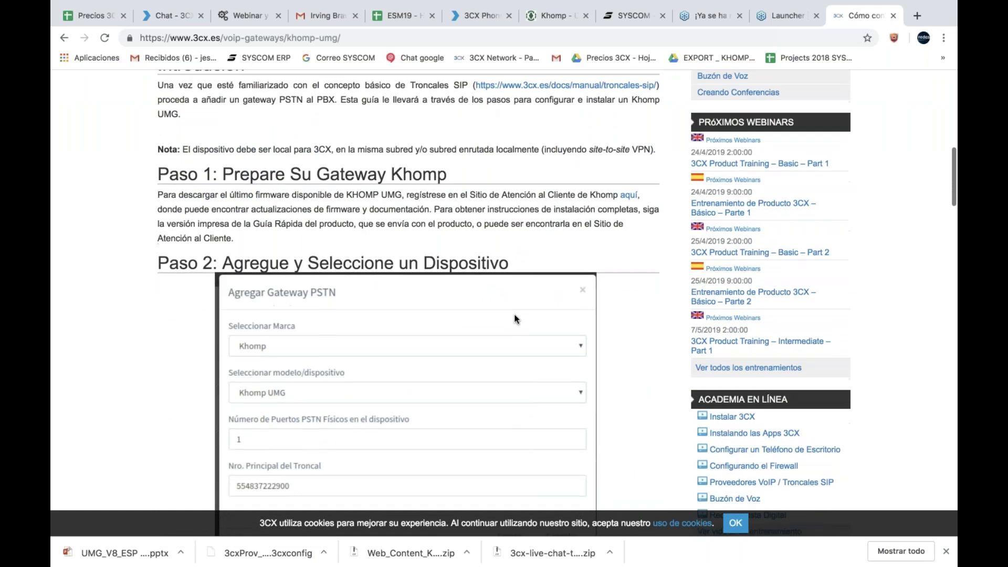
scroll(515, 318, "down", 5)
scroll(515, 318, "down", 10)
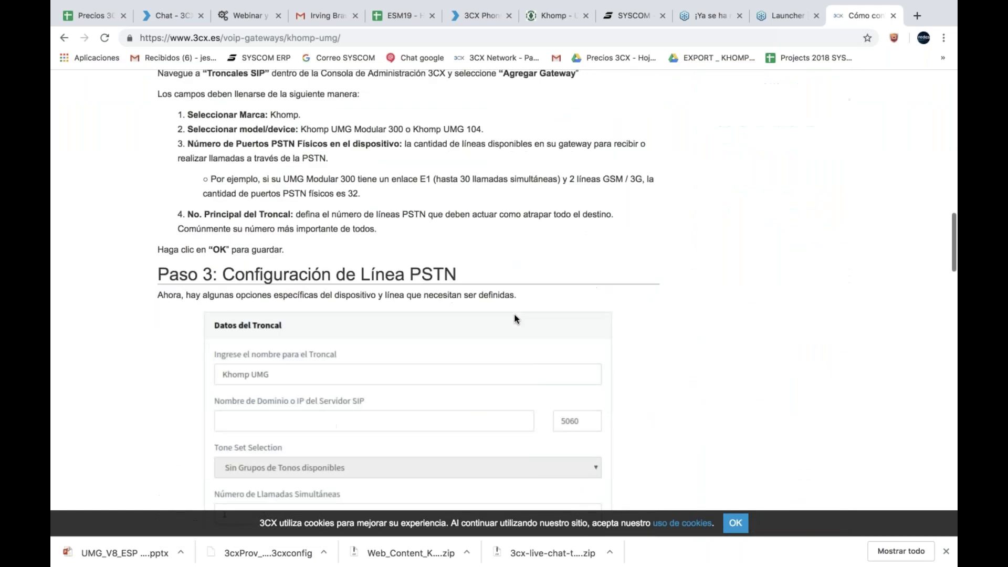
scroll(515, 318, "down", 3)
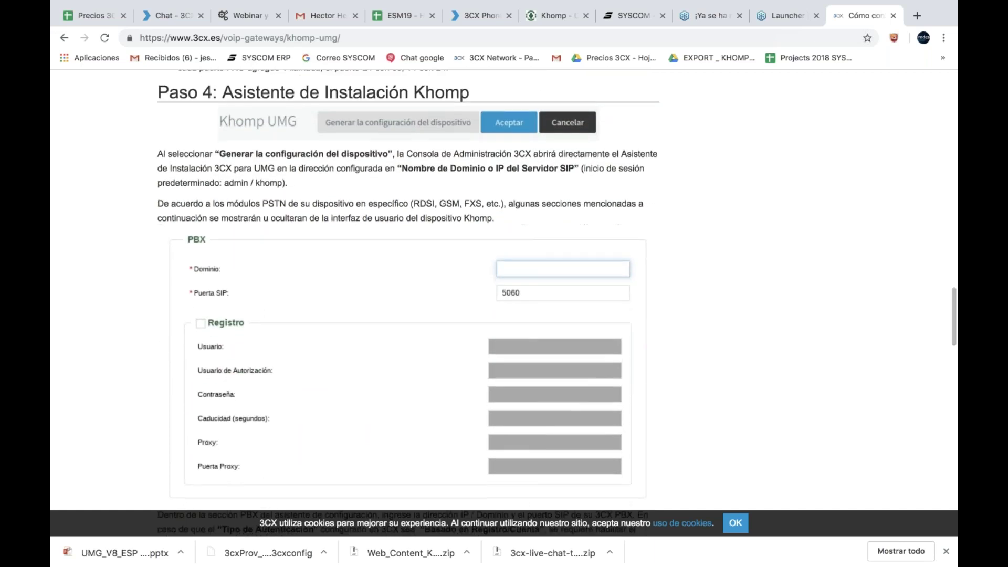
scroll(515, 318, "down", 4)
scroll(515, 318, "down", 15)
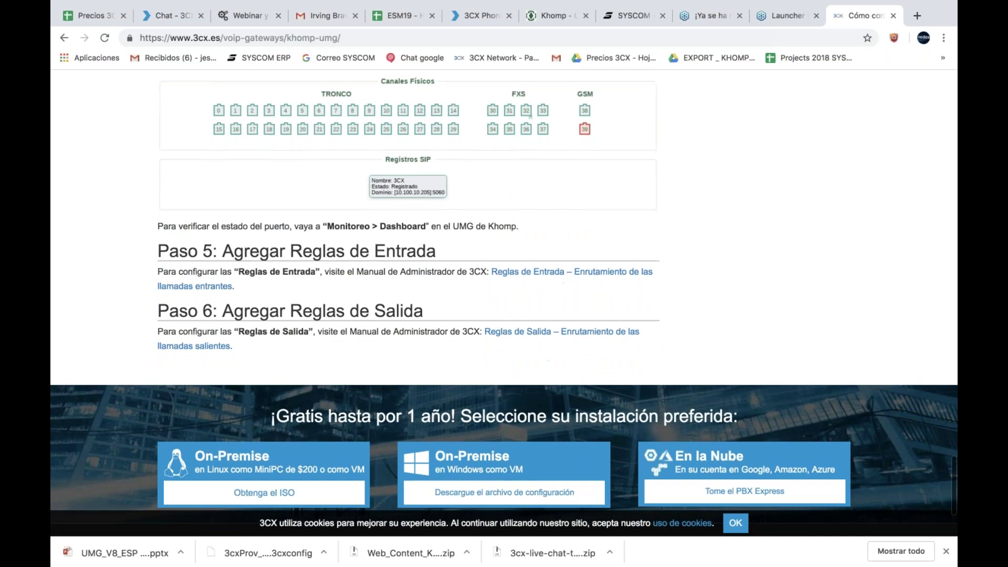
scroll(504, 303, "up", 20)
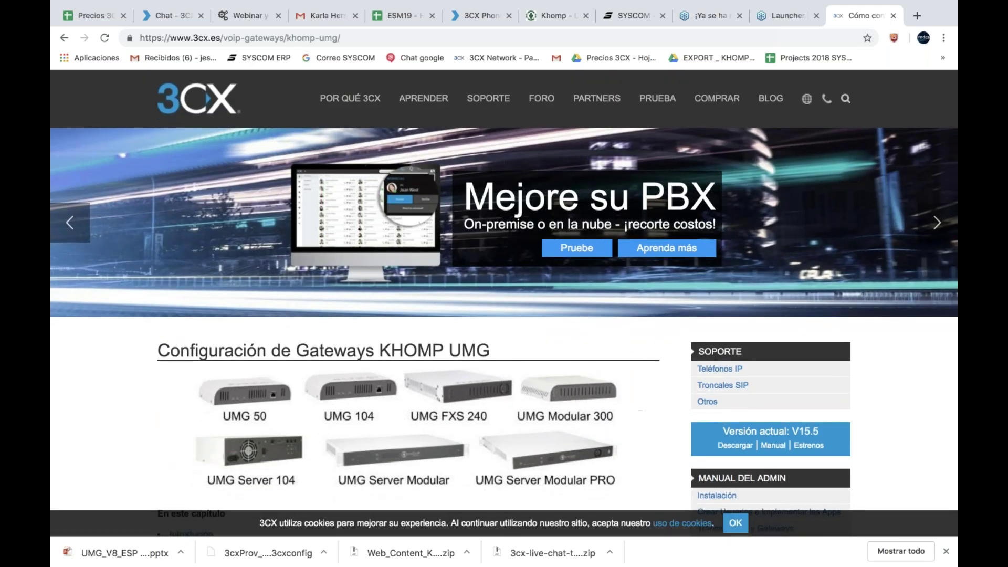
left_click(475, 16)
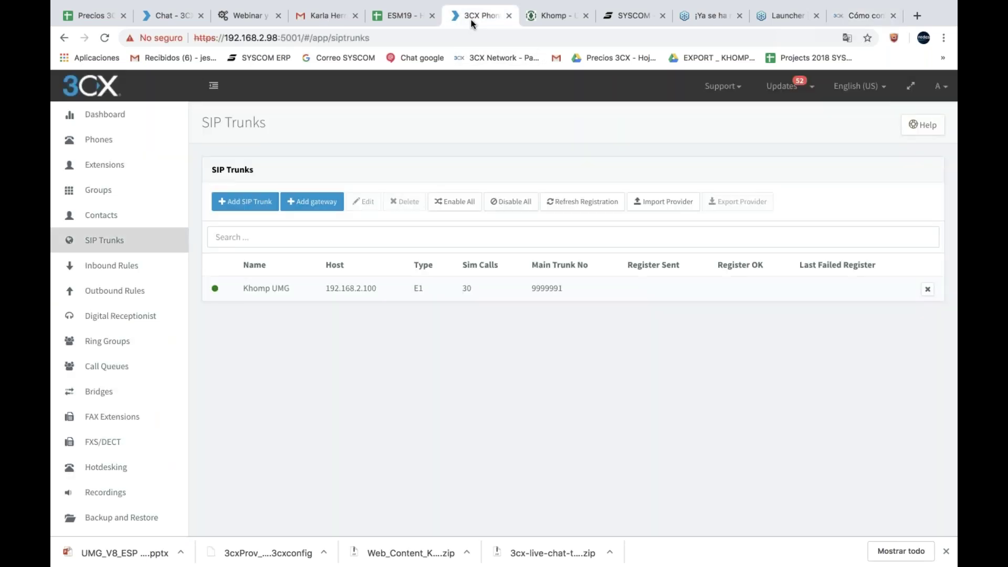
Step: Check the Khomp dashboard, then start adding a new PSTN gateway from SIP Trunks
left_click(562, 19)
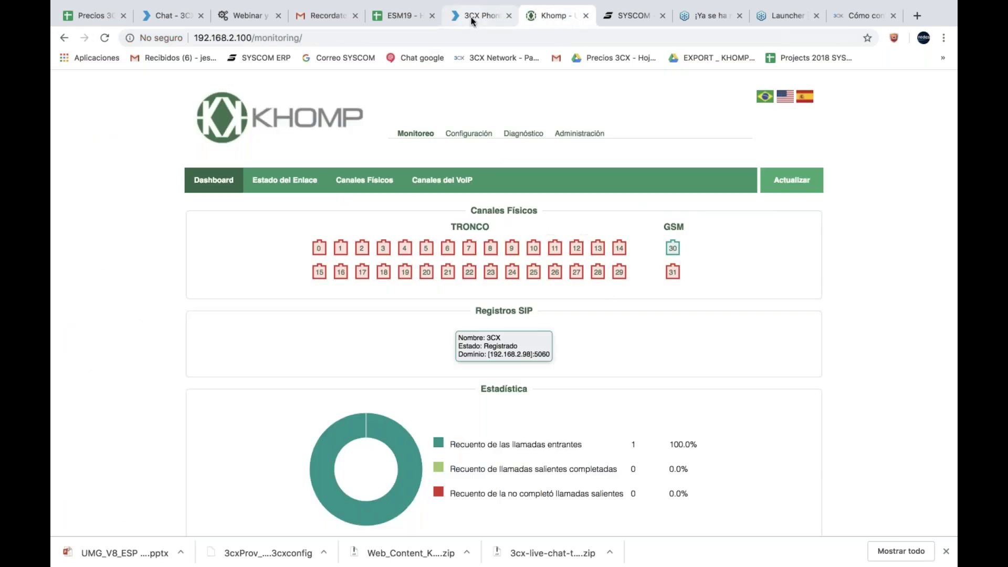
left_click(471, 17)
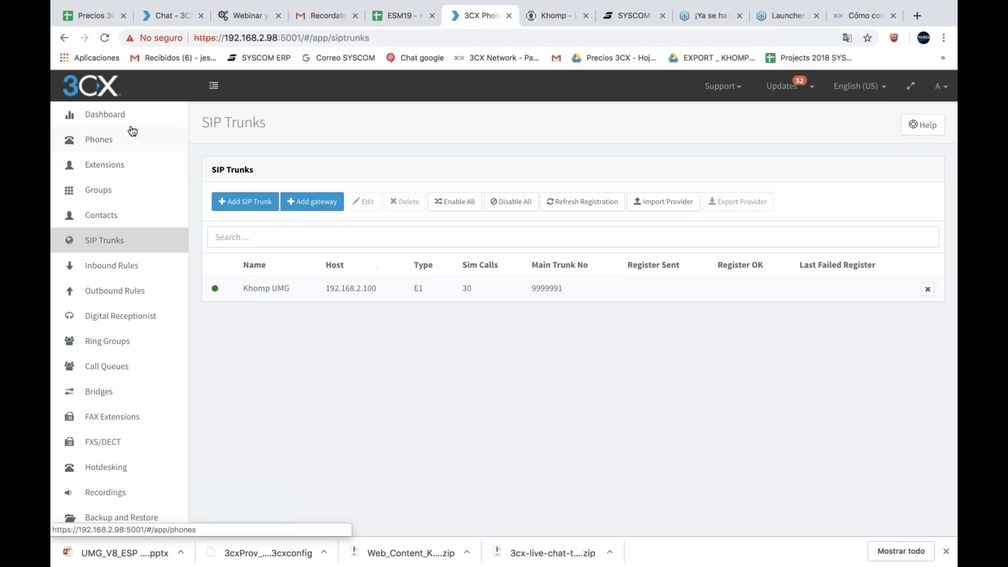
left_click(127, 222)
left_click(120, 241)
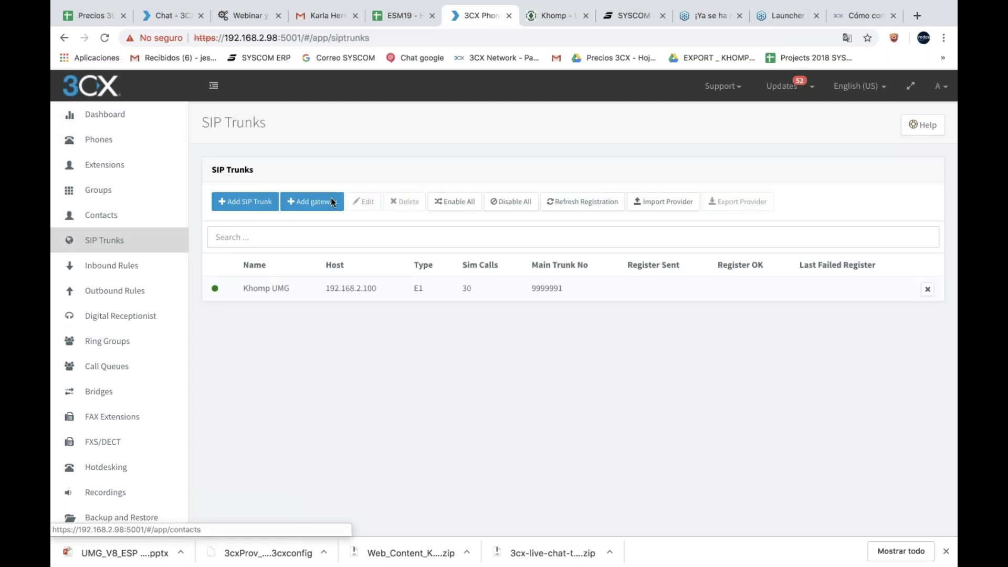
left_click(306, 202)
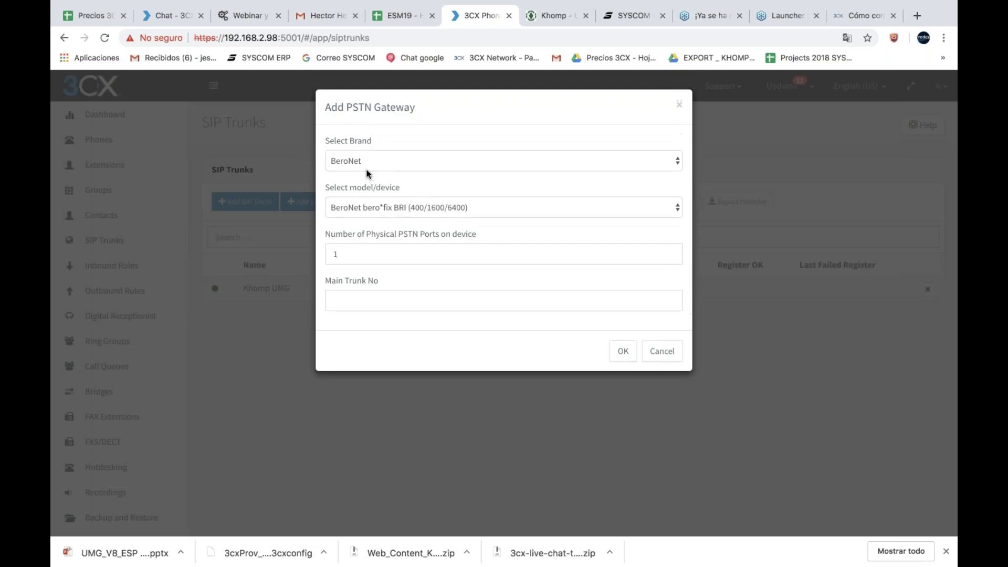
Step: Choose brand Khomp with 1 physical port and main trunk number 00000001
left_click(376, 162)
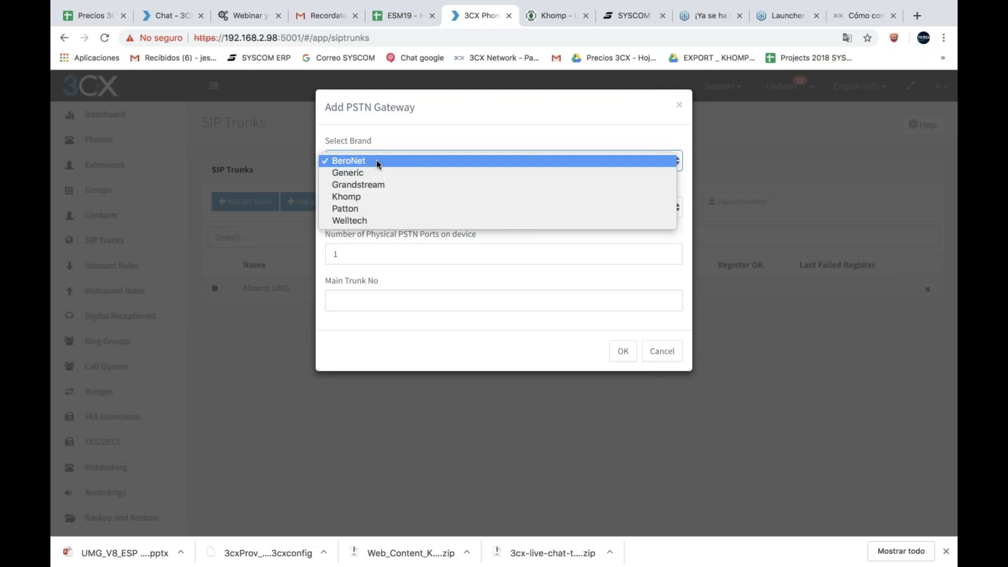
left_click(373, 202)
double_click(353, 256)
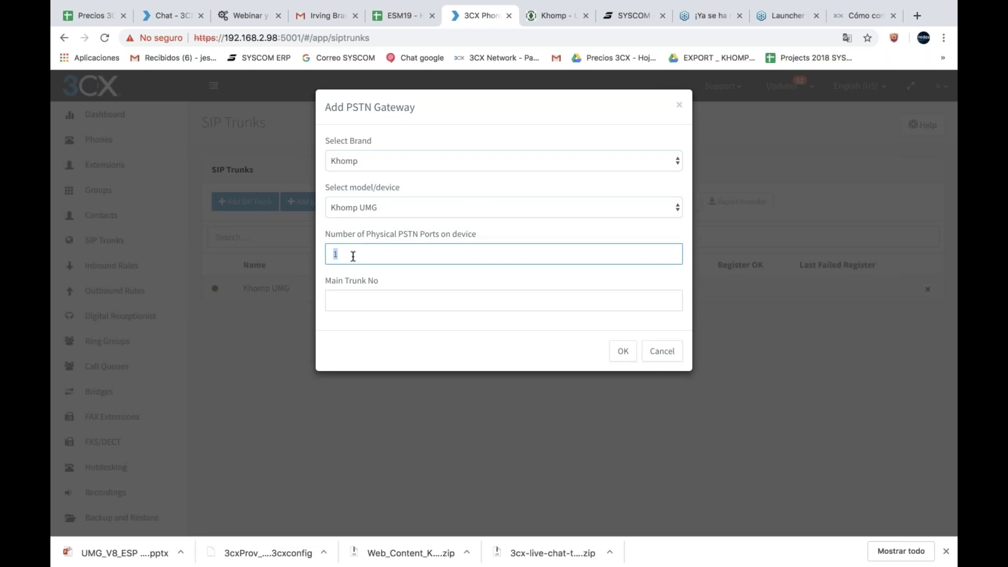
left_click(352, 256)
left_click(372, 296)
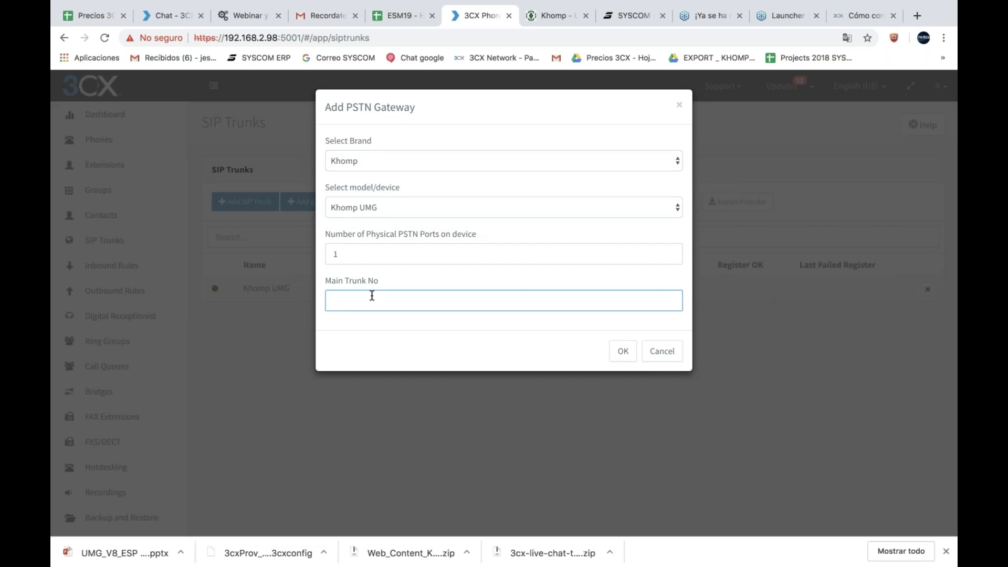
type("99999")
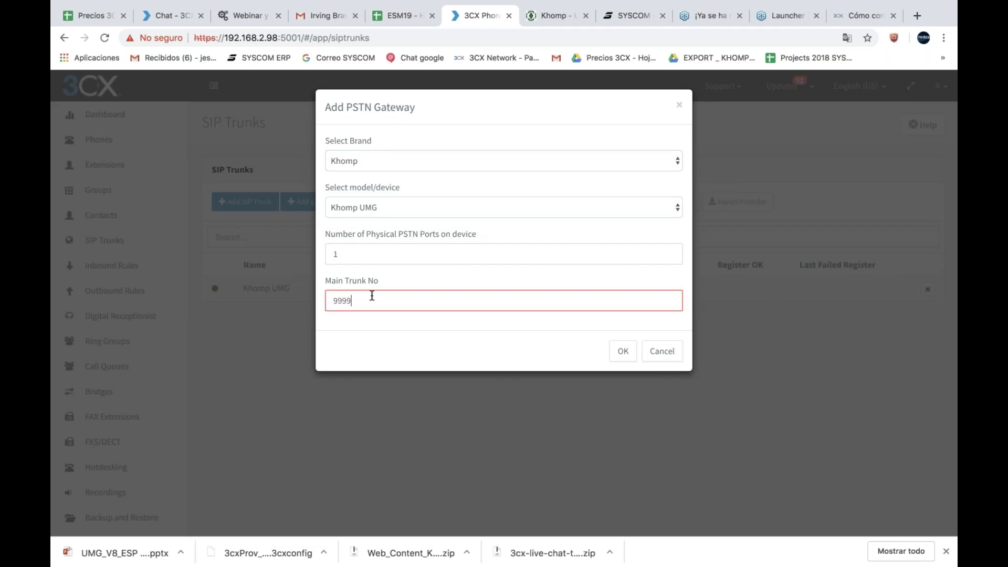
key("BackSpace")
key("BackSpace")
key("BackSpace")
key("BackSpace")
key("BackSpace")
type("00000001")
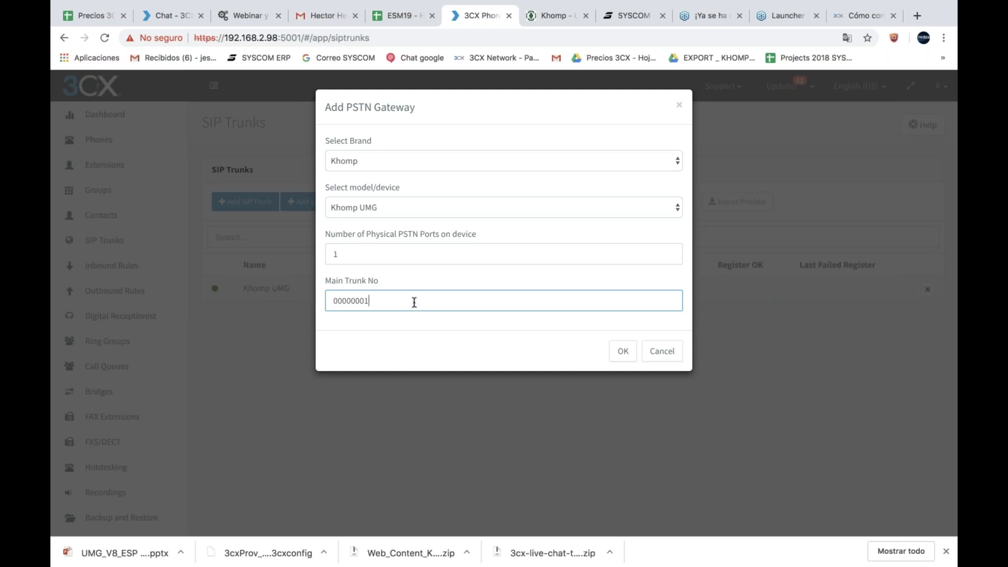
Step: Discard the new gateway form and open the existing Khomp UMG trunk at 192.168.2.100
left_click(661, 351)
double_click(416, 287)
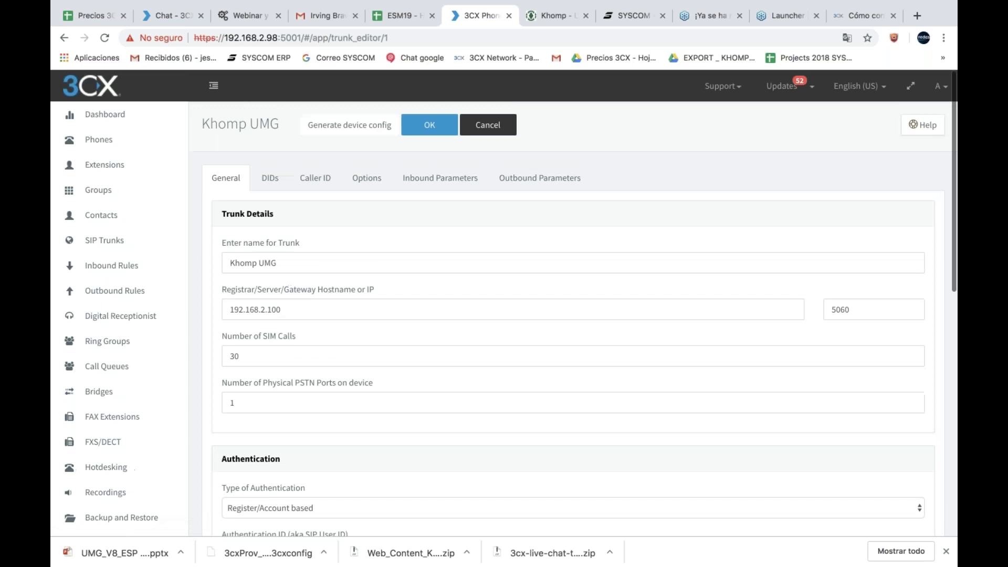
scroll(256, 271, "down", 2)
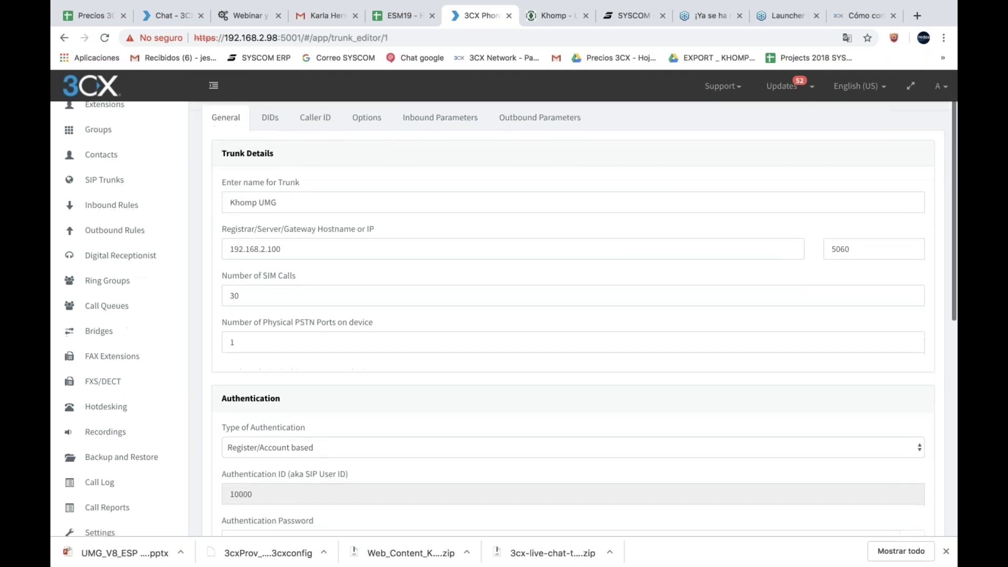
double_click(256, 271)
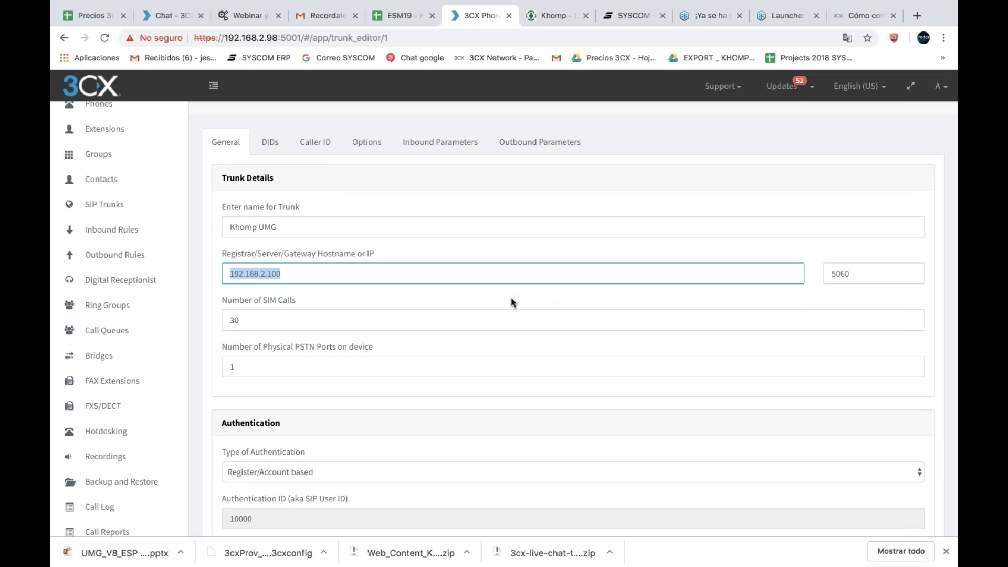
Step: Change the trunk's SIM calls from 30 to 18 and PSTN ports to 0
left_click(238, 320)
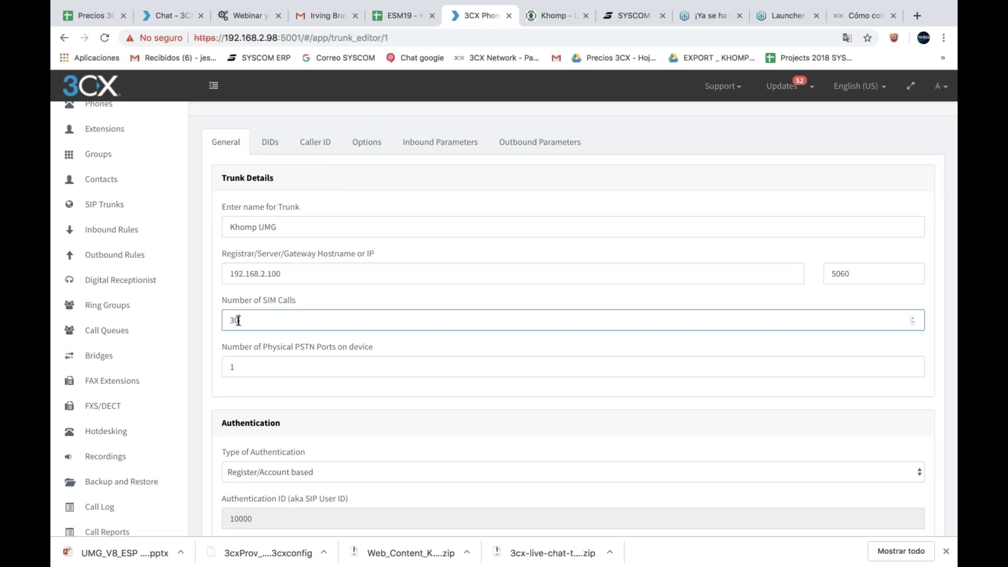
double_click(238, 320)
type("18")
double_click(259, 359)
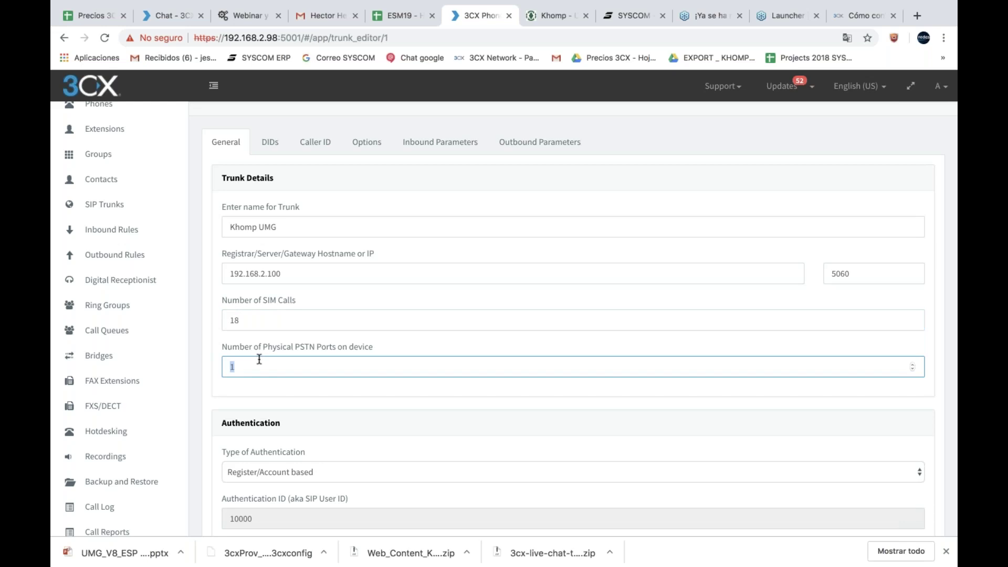
type("0")
Step: Generate the device config to open the Khomp gateway's 3CX setup wizard
scroll(403, 386, "down", 3)
scroll(445, 421, "down", 5)
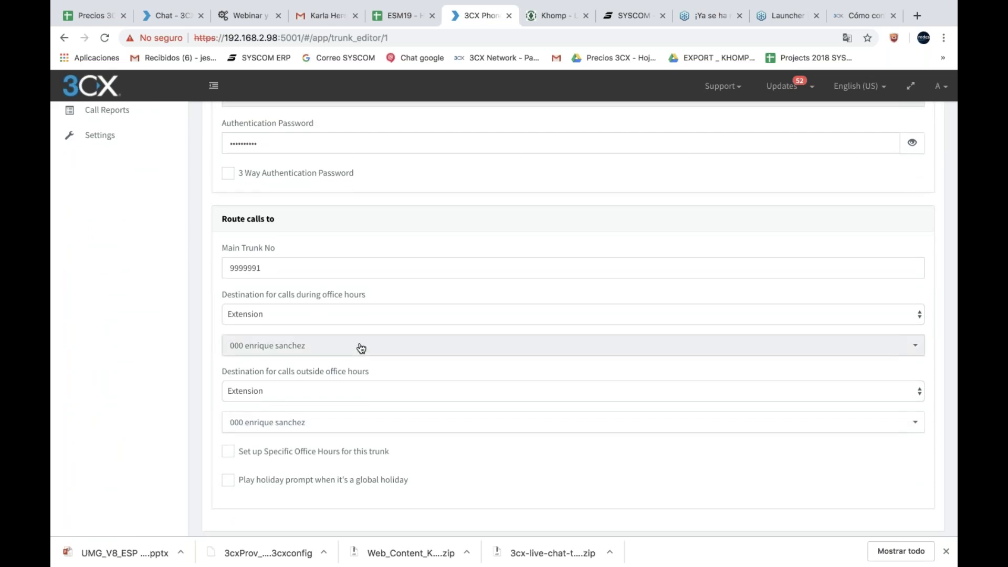
scroll(361, 348, "up", 8)
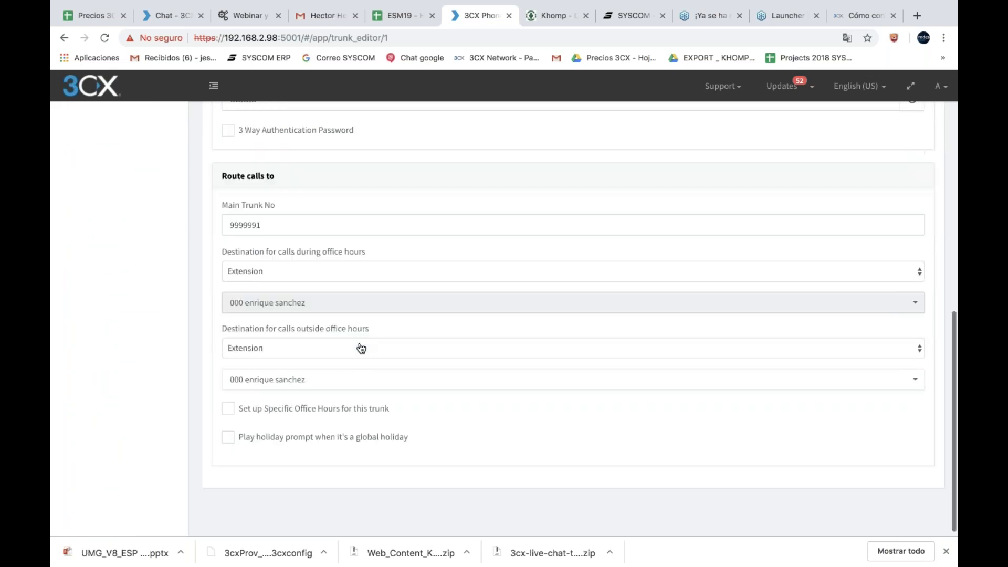
left_click(352, 134)
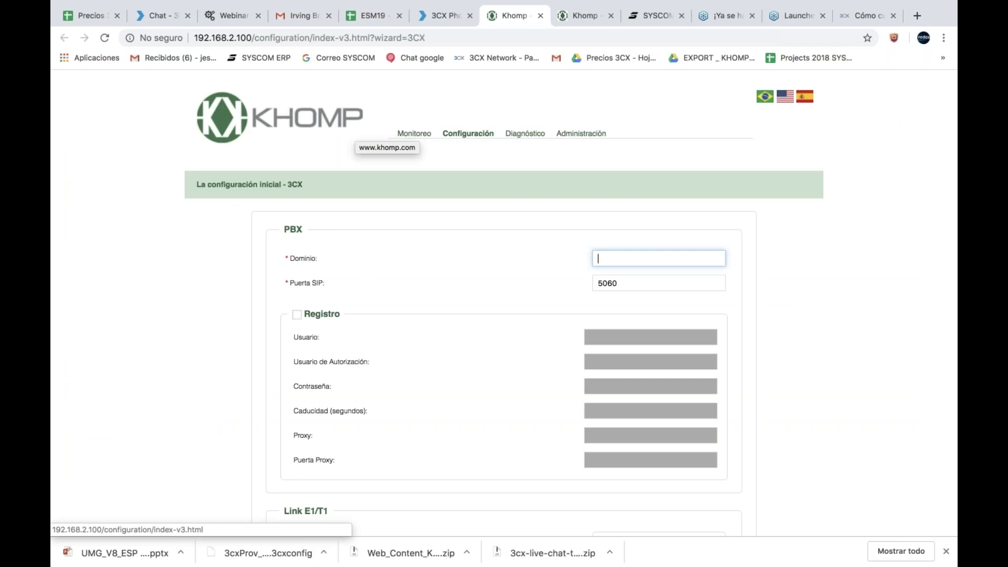
Step: Set the wizard's PBX domain to 192.168.2.98 and enable registration
left_click_drag(194, 37, 252, 37)
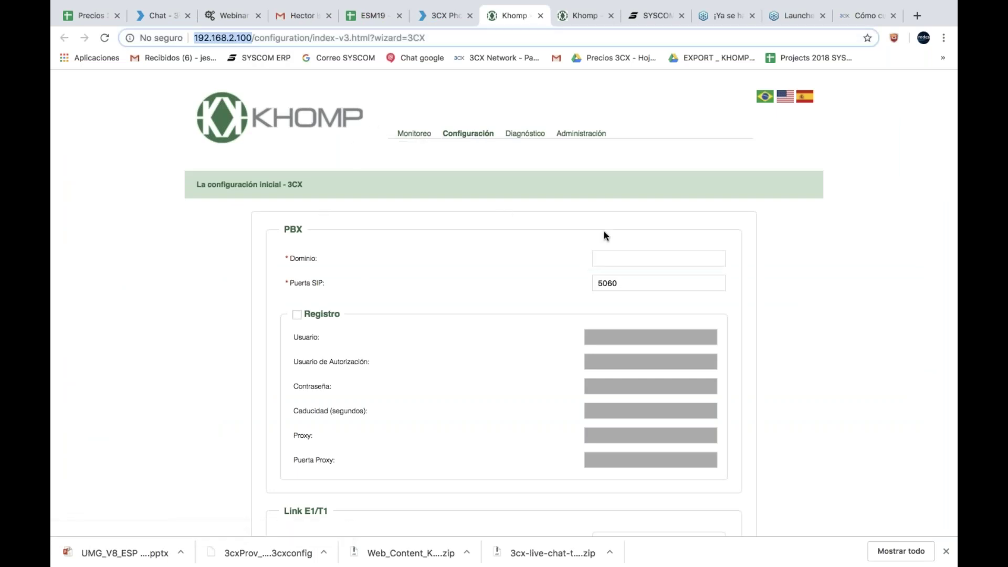
left_click(607, 257)
type("1")
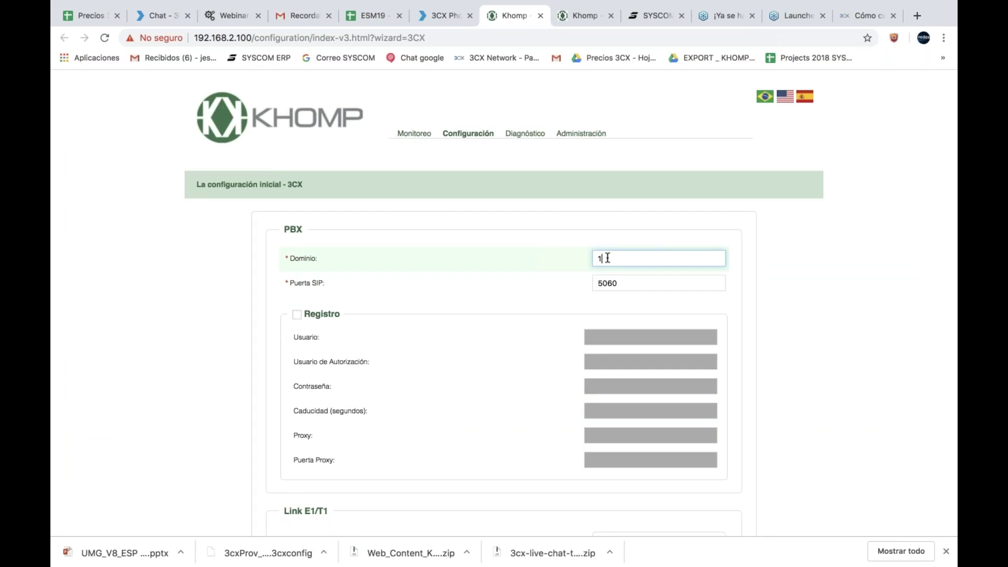
type("92.168.2.98")
left_click(297, 315)
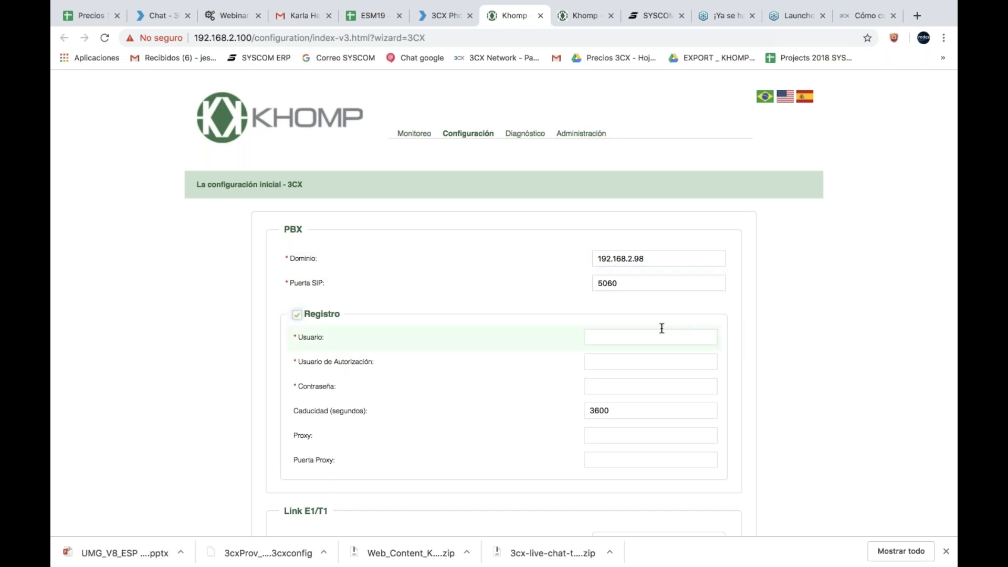
Step: Reveal and copy the 3CX trunk's authentication password, then return to the Khomp wizard
left_click(637, 329)
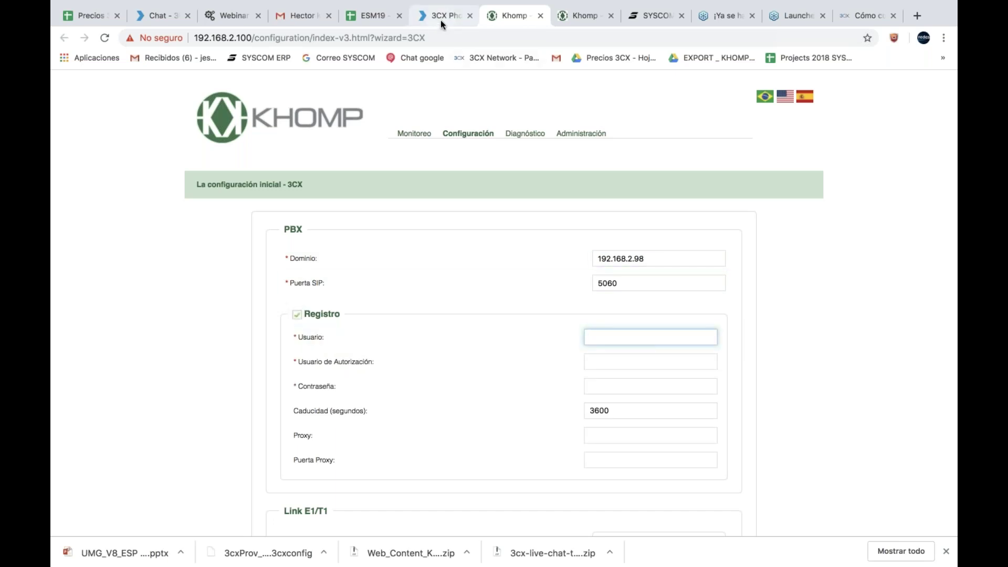
left_click(440, 20)
scroll(573, 315, "down", 5)
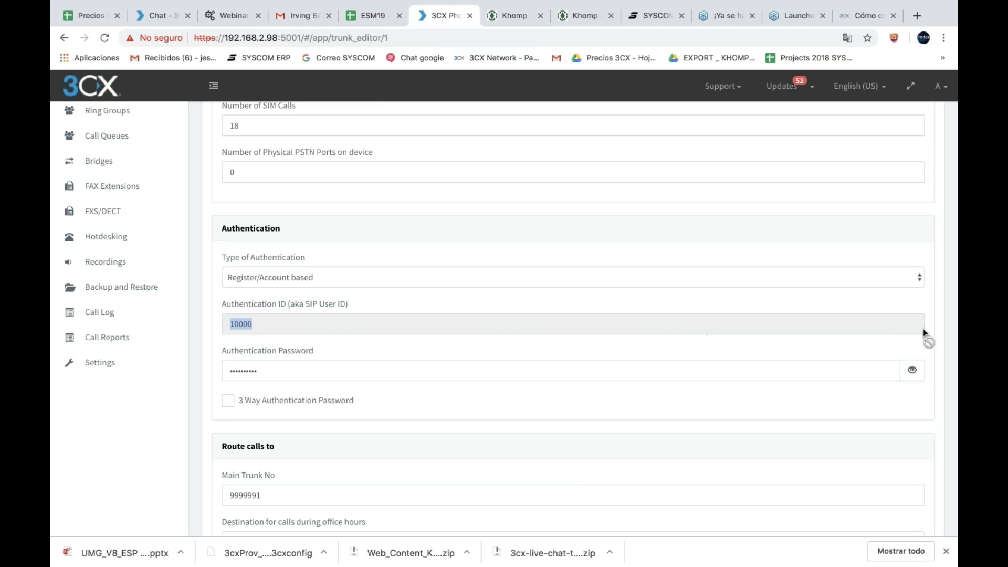
left_click(912, 370)
double_click(254, 371)
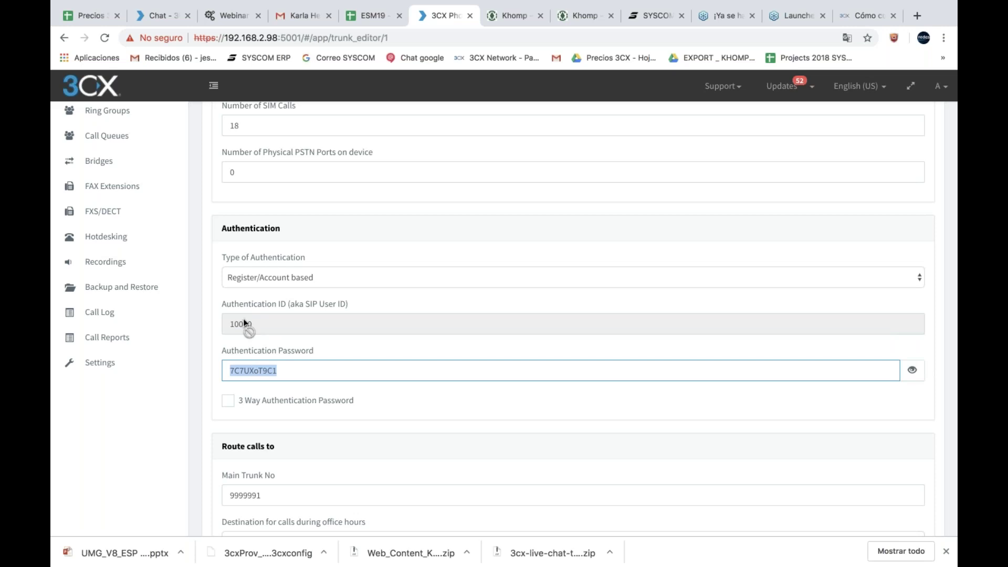
left_click(565, 20)
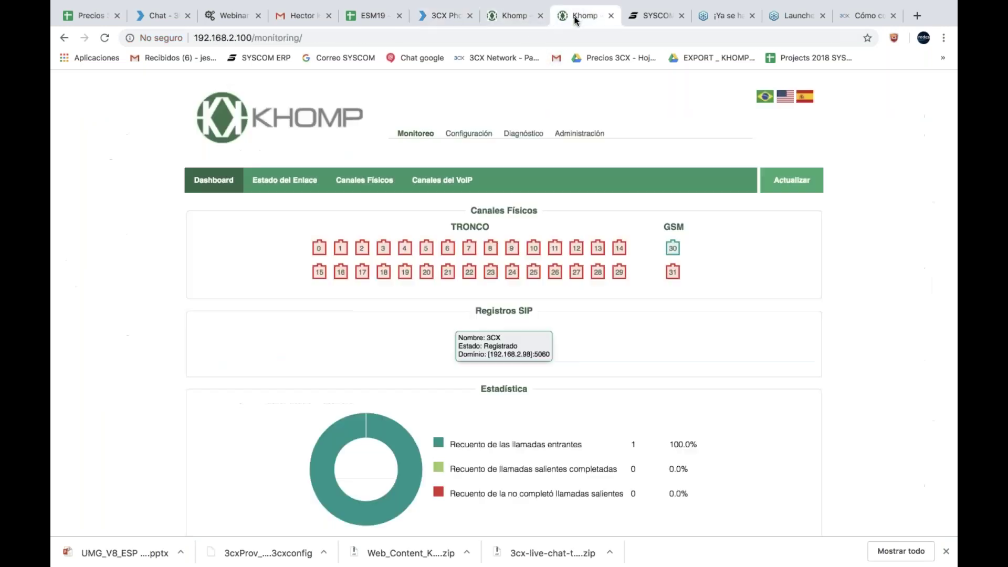
left_click(515, 17)
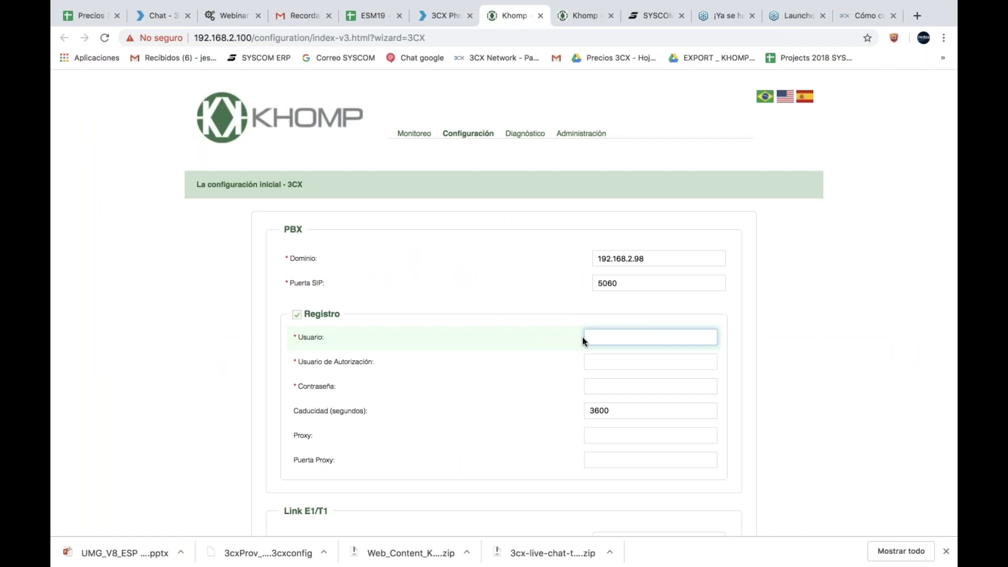
Step: Enter 10000 as registration and authorization user and paste the trunk password
type("0")
left_click(616, 359)
type("10000")
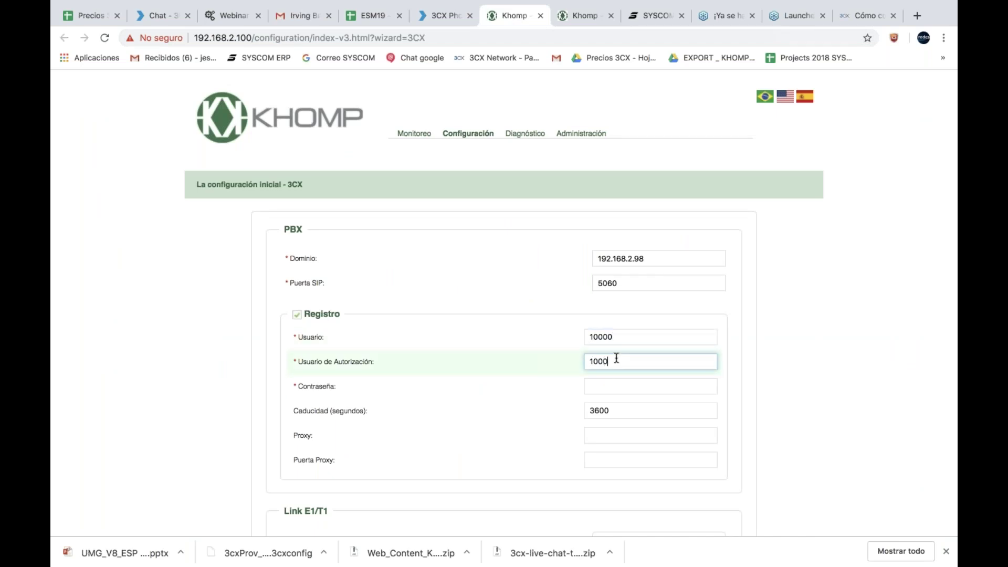
left_click(611, 384)
key("super+v")
scroll(611, 383, "down", 5)
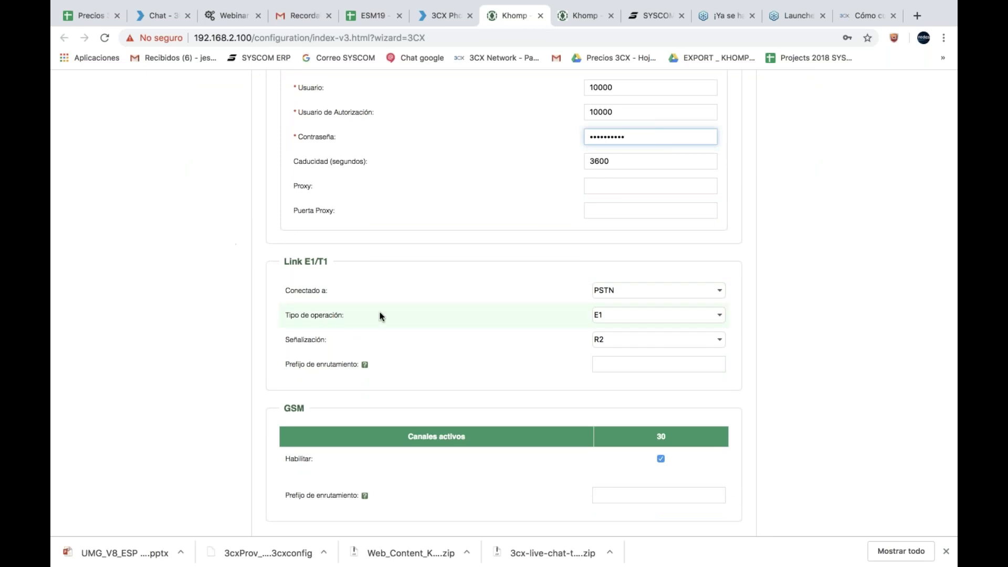
scroll(392, 319, "down", 2)
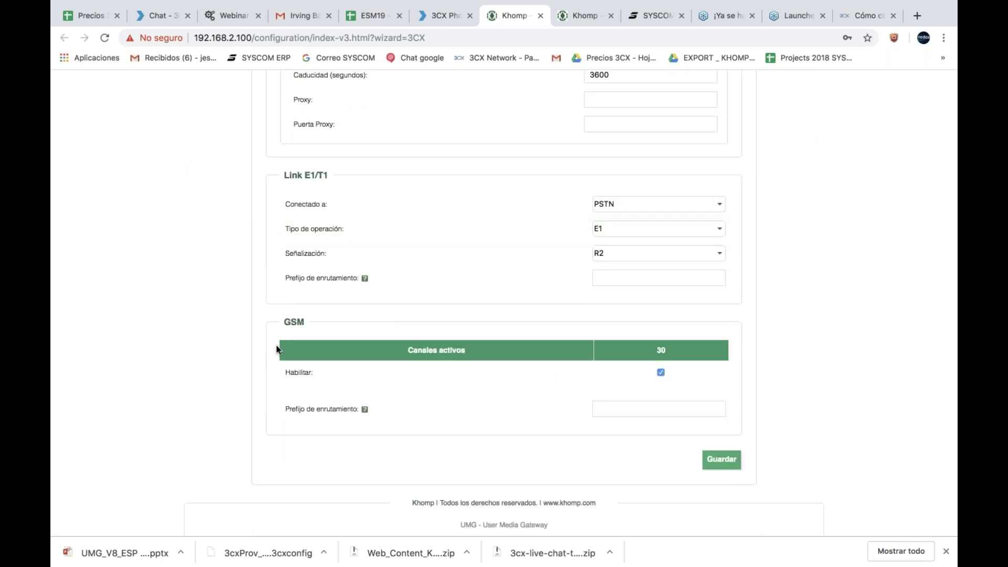
Step: Save the 3CX wizard, keep GSM ahead of E1/T1 in priority, and apply the configuration
left_click(721, 466)
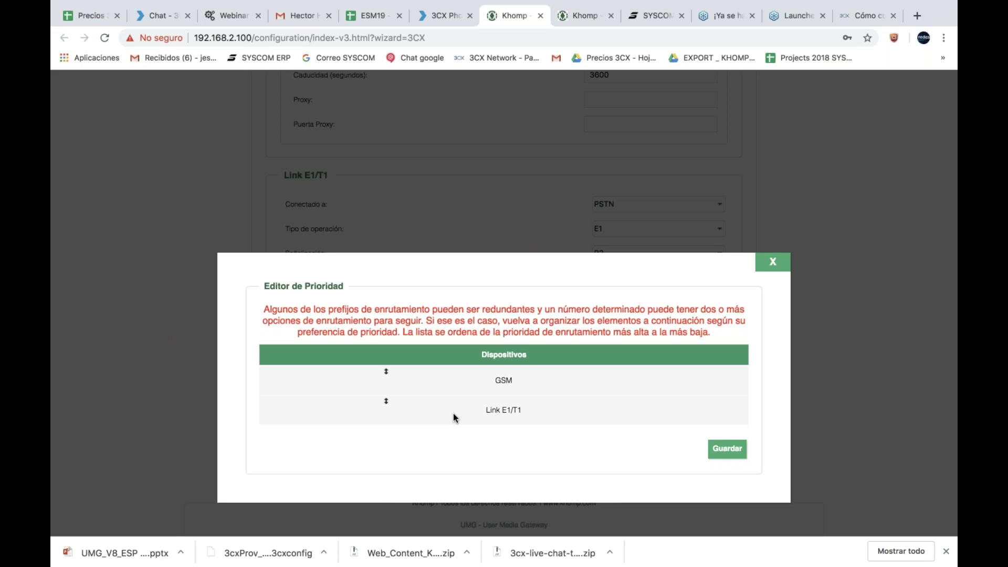
left_click(727, 449)
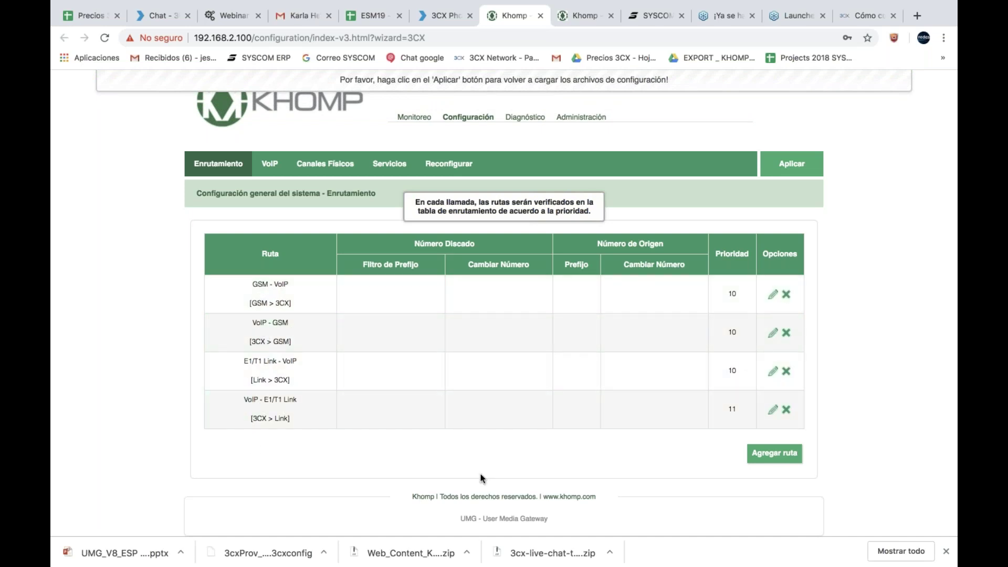
left_click(794, 164)
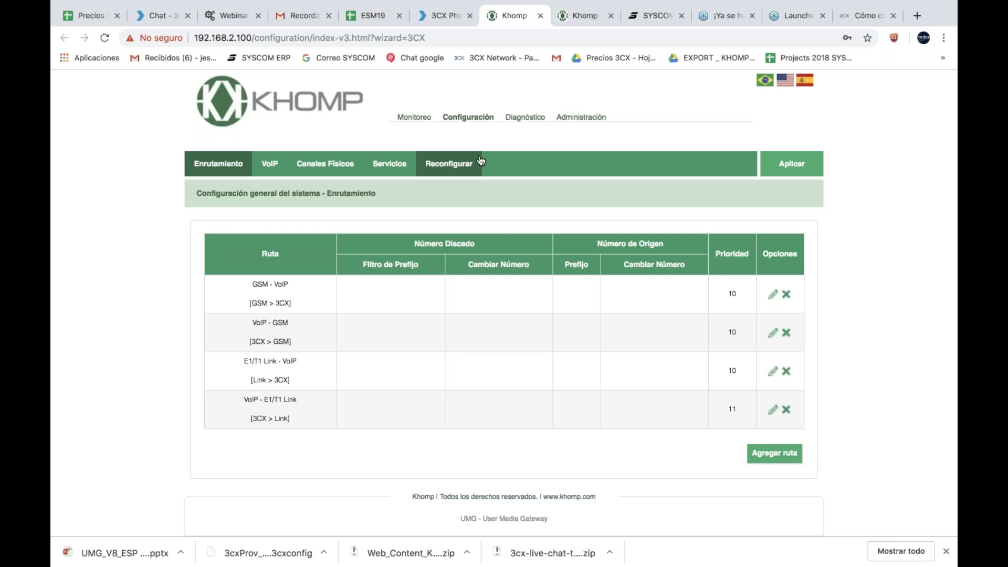
Step: Confirm on the monitoring dashboard that the 3CX account shows Estado: Registrado
left_click(421, 118)
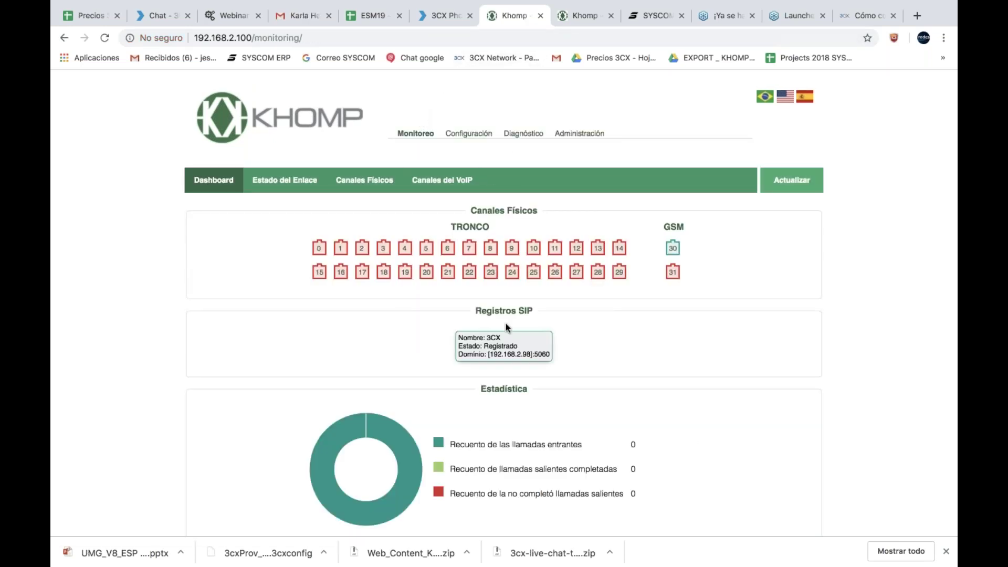
double_click(503, 344)
triple_click(502, 345)
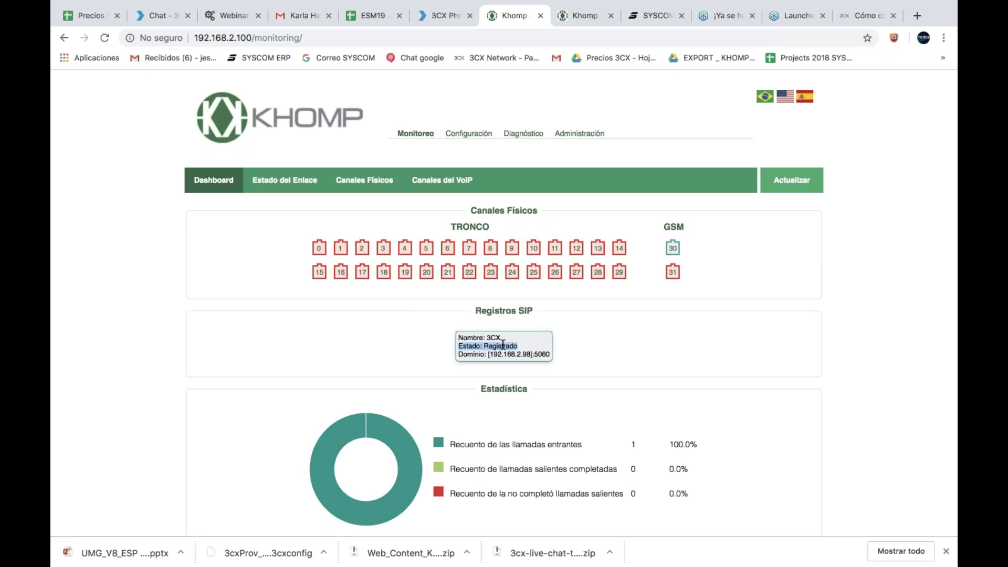
mouse_move(682, 246)
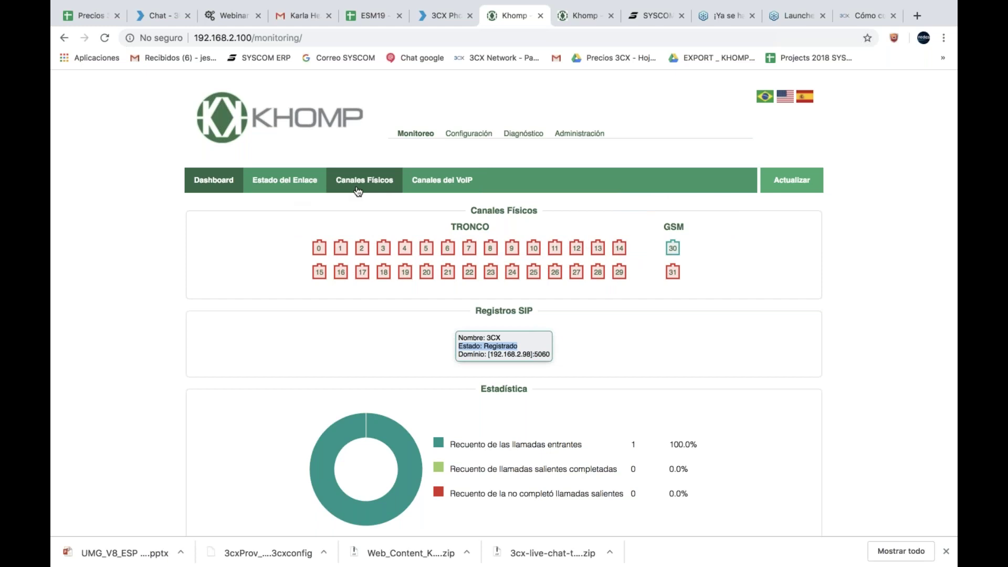
Step: Enable Utilice Paquetes de Origen de Dirección IP on the 3CX VoIP account, save and apply
left_click(465, 136)
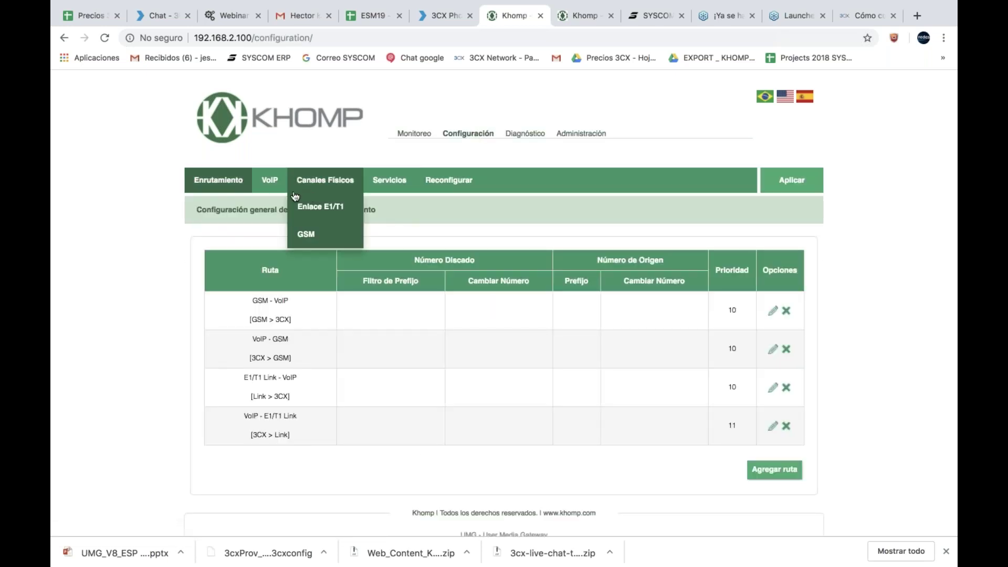
left_click(273, 184)
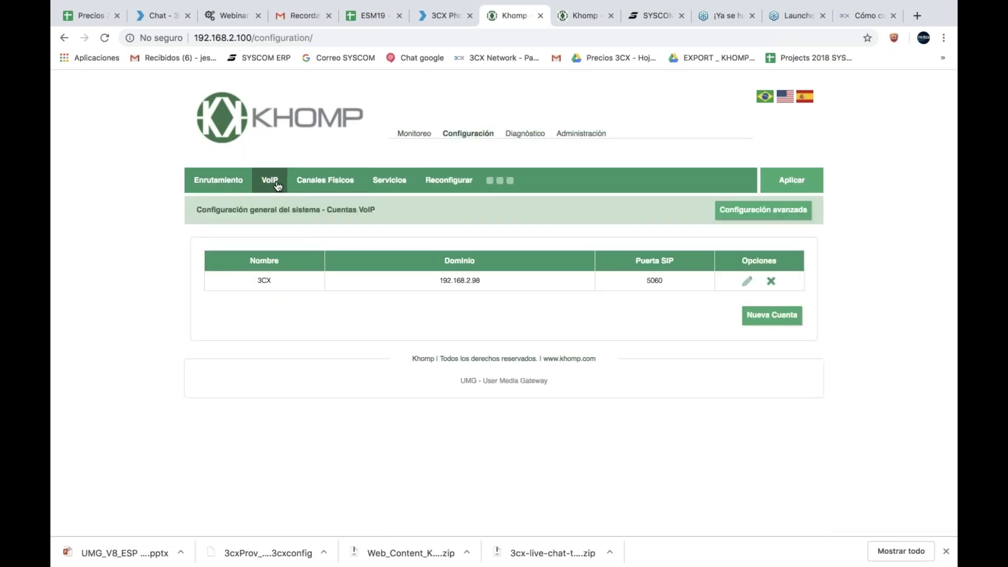
left_click(747, 281)
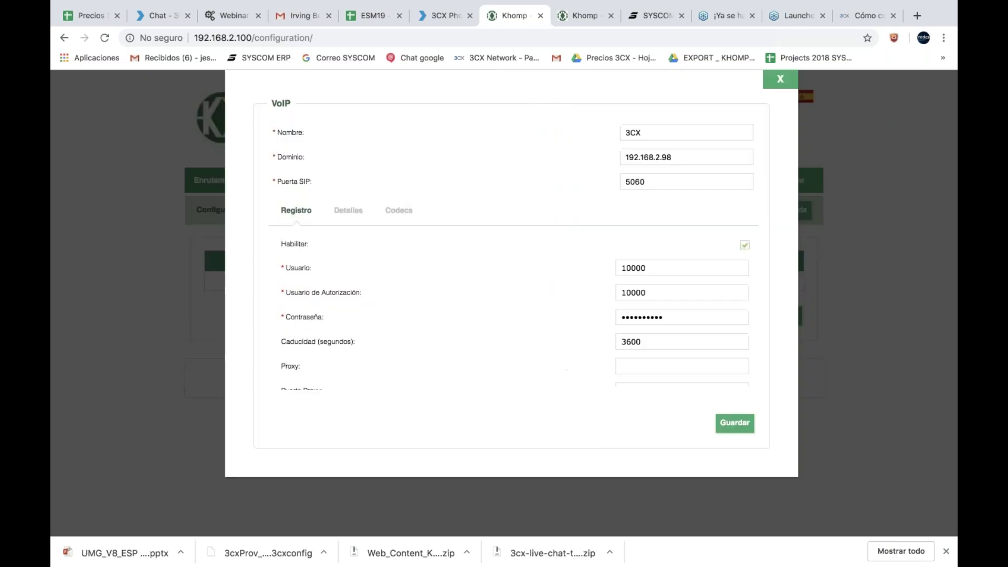
left_click(340, 210)
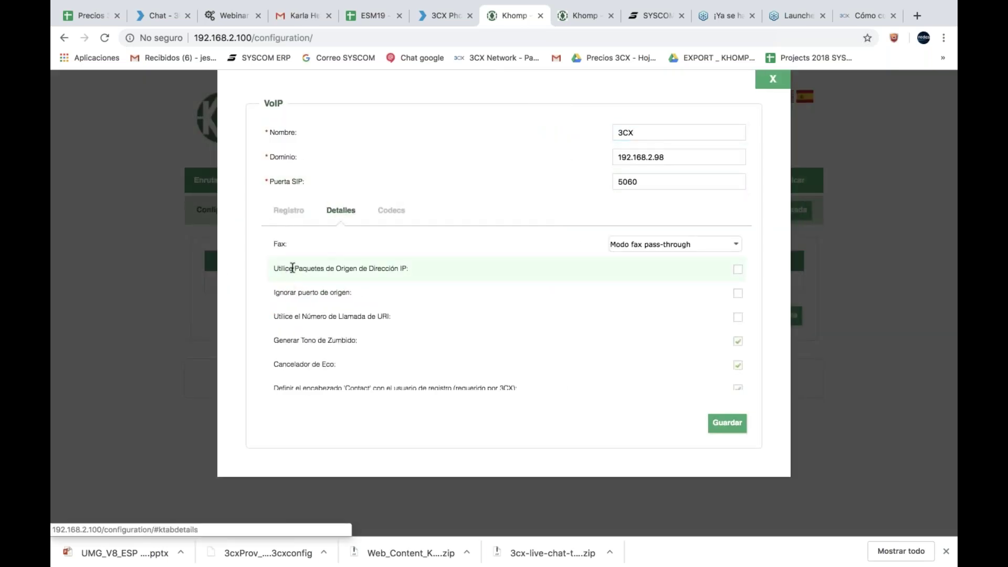
left_click(736, 269)
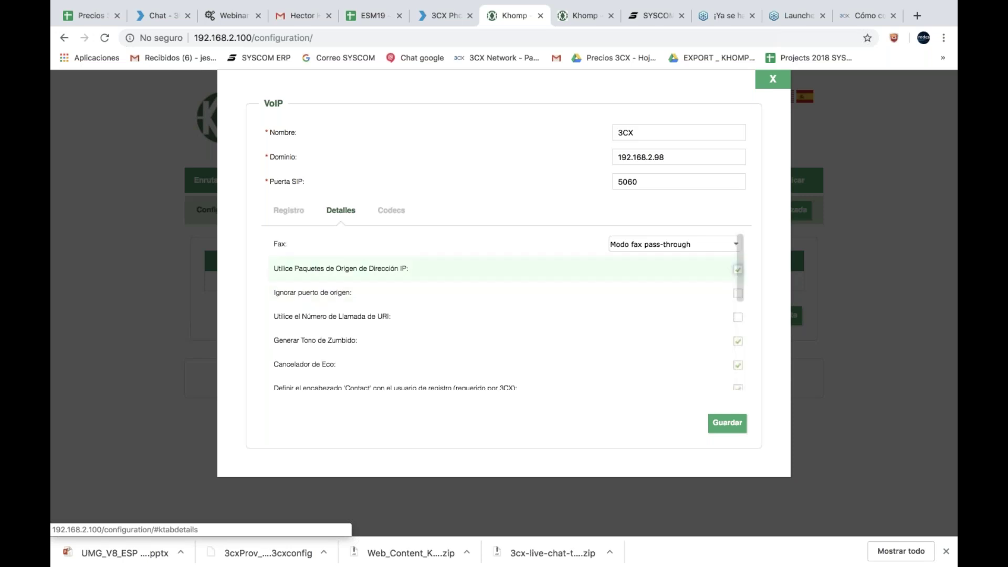
left_click(727, 423)
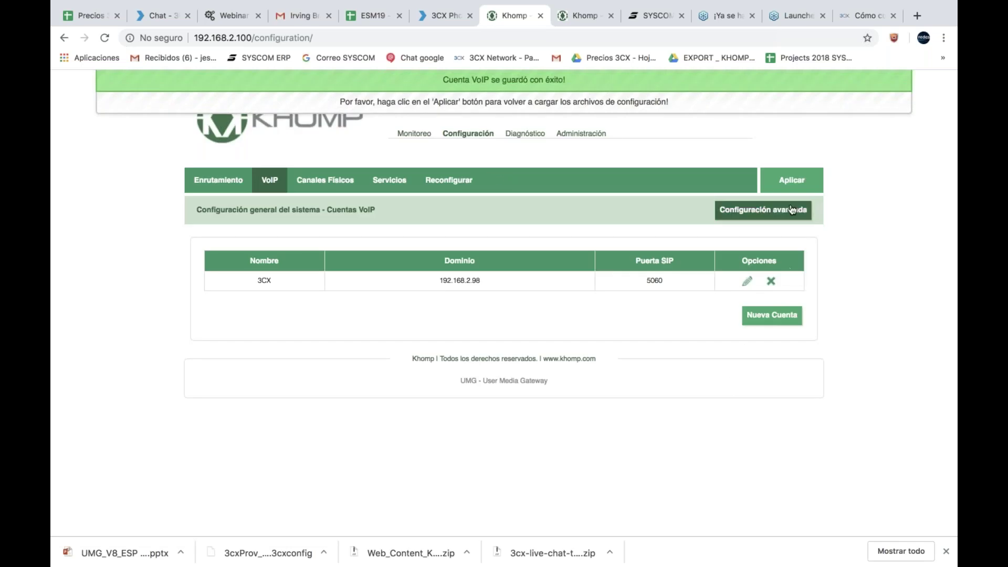
left_click(792, 183)
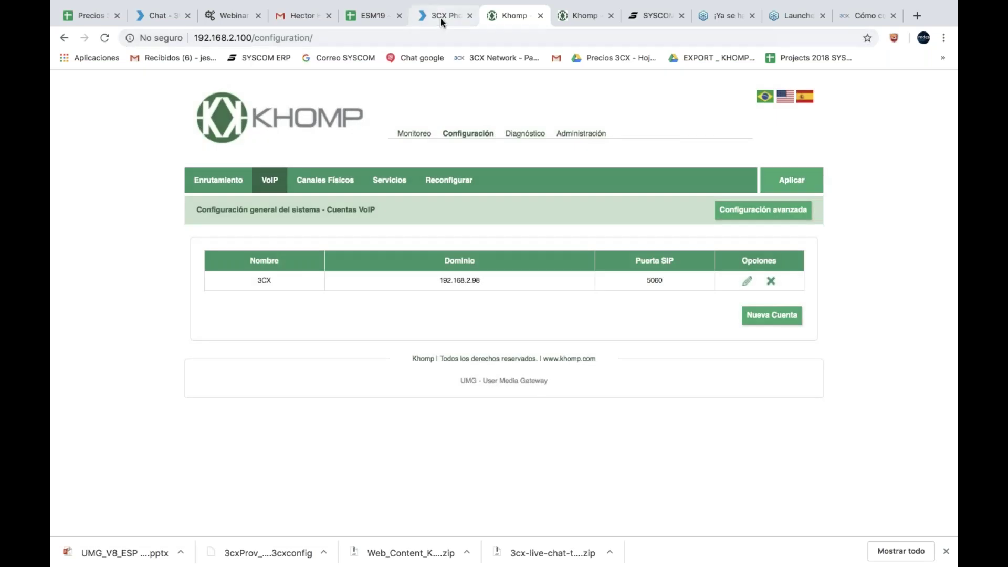
left_click(440, 15)
Step: Confirm the trunk, then save outbound rule salida with prefix 9 routed via Khomp UMG
scroll(420, 210, "up", 5)
left_click(420, 124)
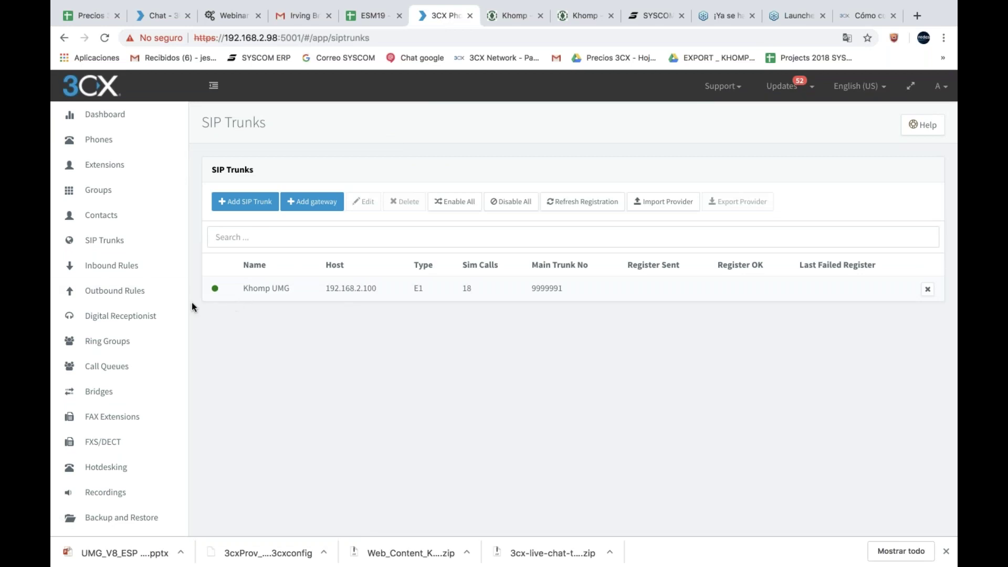
left_click(130, 289)
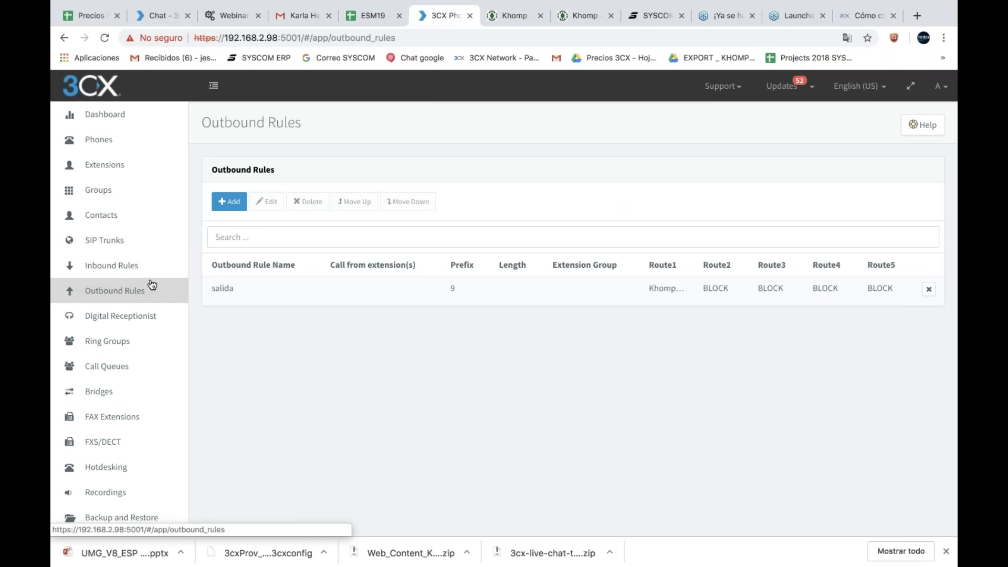
double_click(394, 291)
scroll(504, 315, "down", 5)
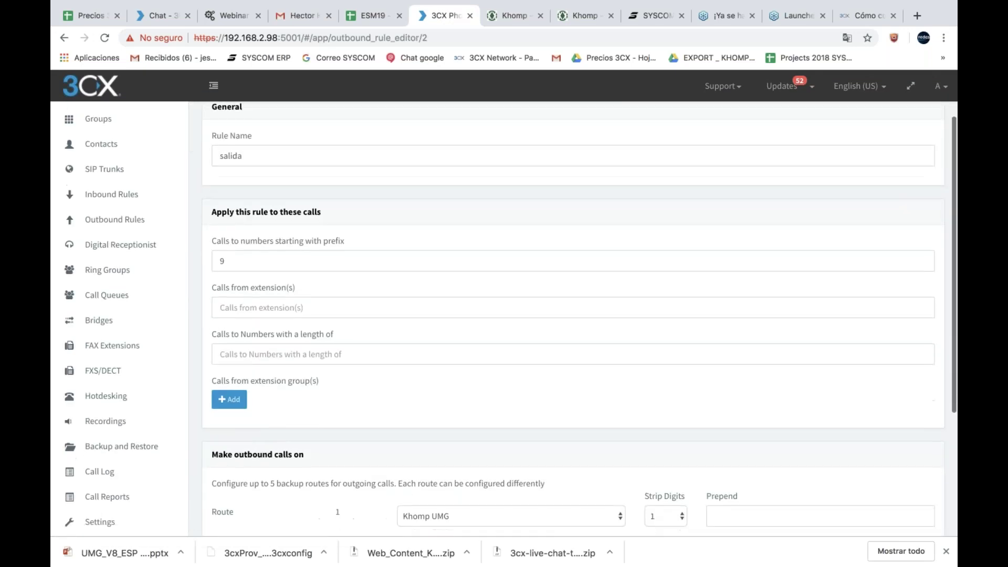
left_click(222, 221)
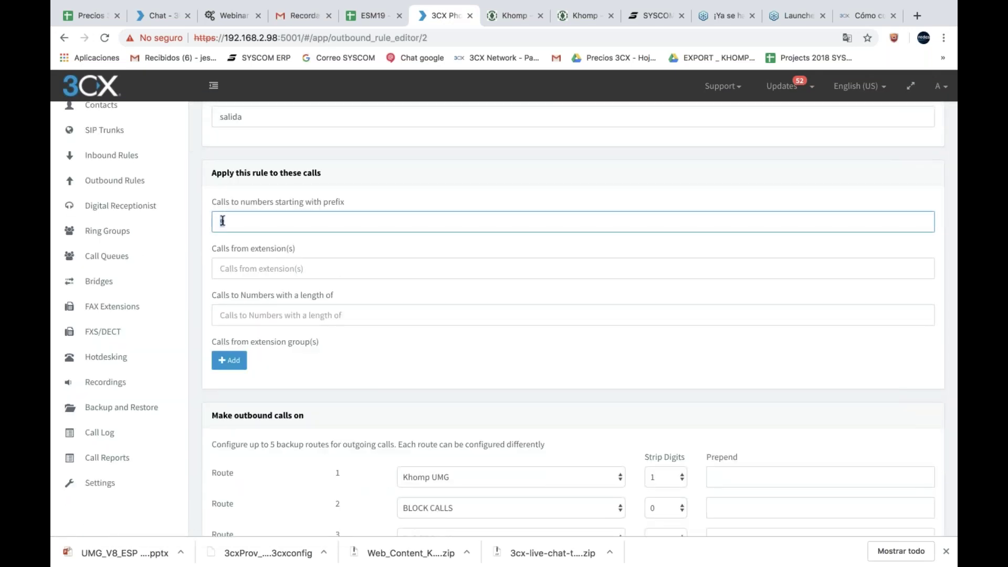
type("9")
scroll(460, 355, "down", 6)
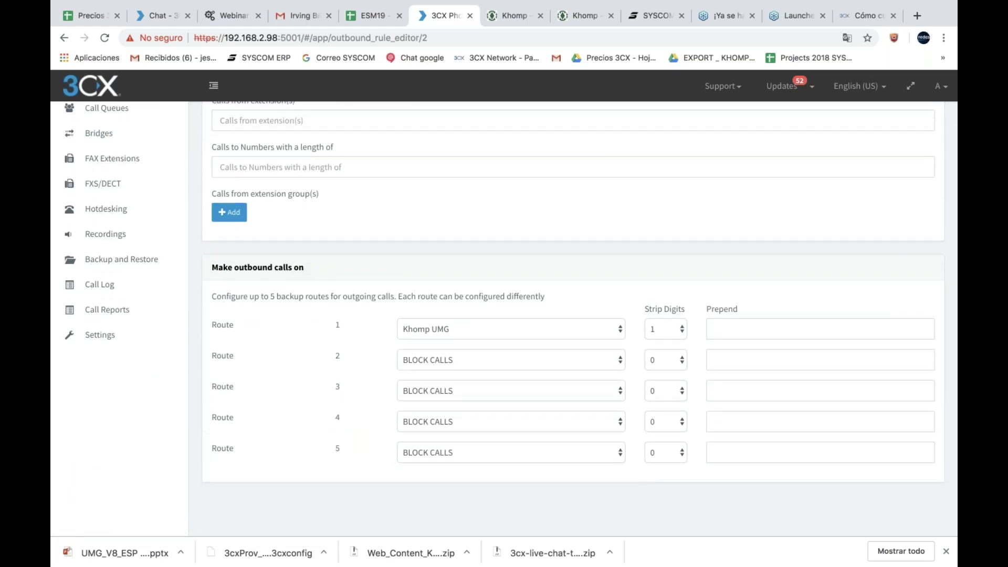
left_click(497, 321)
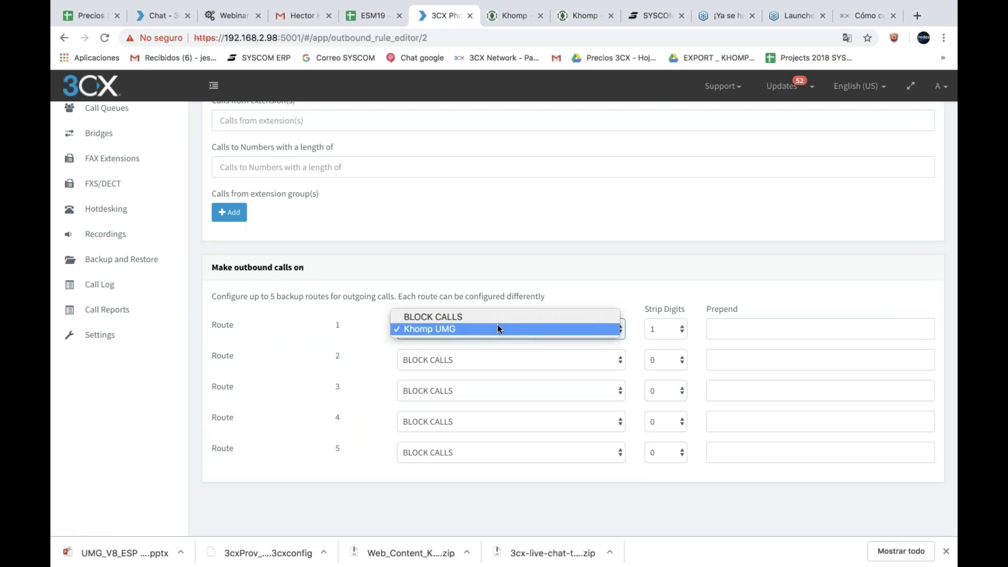
left_click(497, 325)
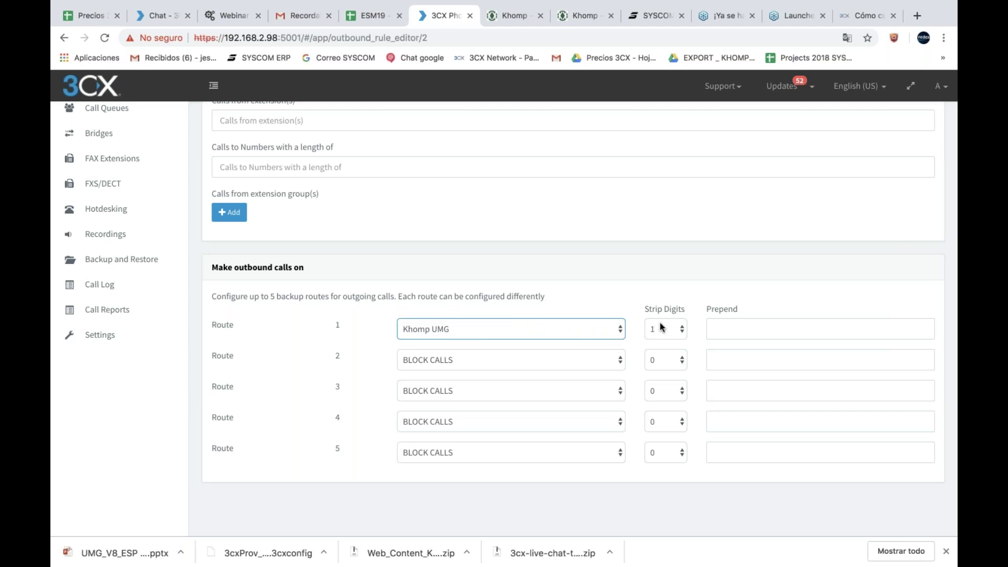
scroll(731, 244, "up", 10)
left_click(286, 126)
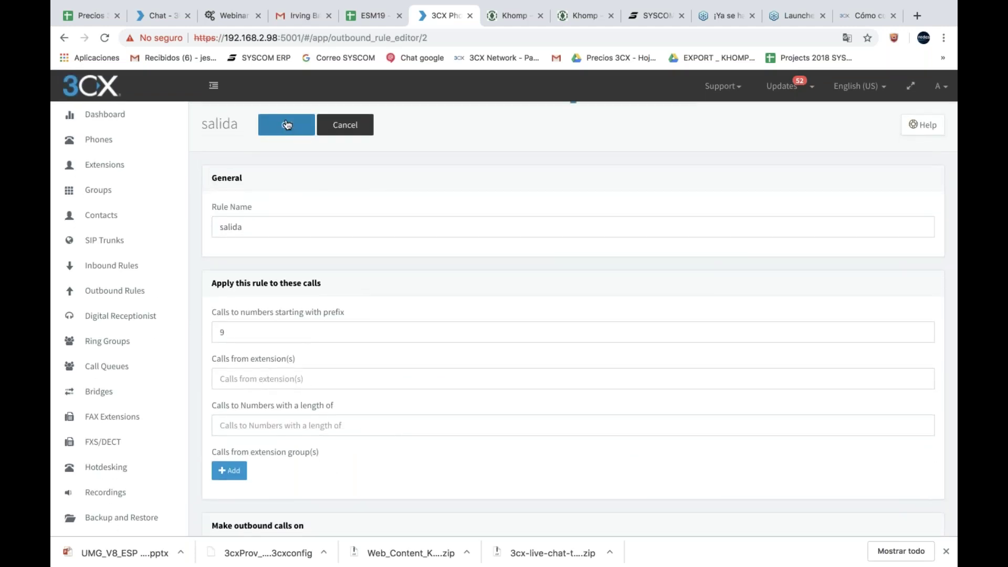
Step: Review and confirm the Khomp UMG trunk settings, then show the Extensions list
left_click(102, 238)
double_click(416, 288)
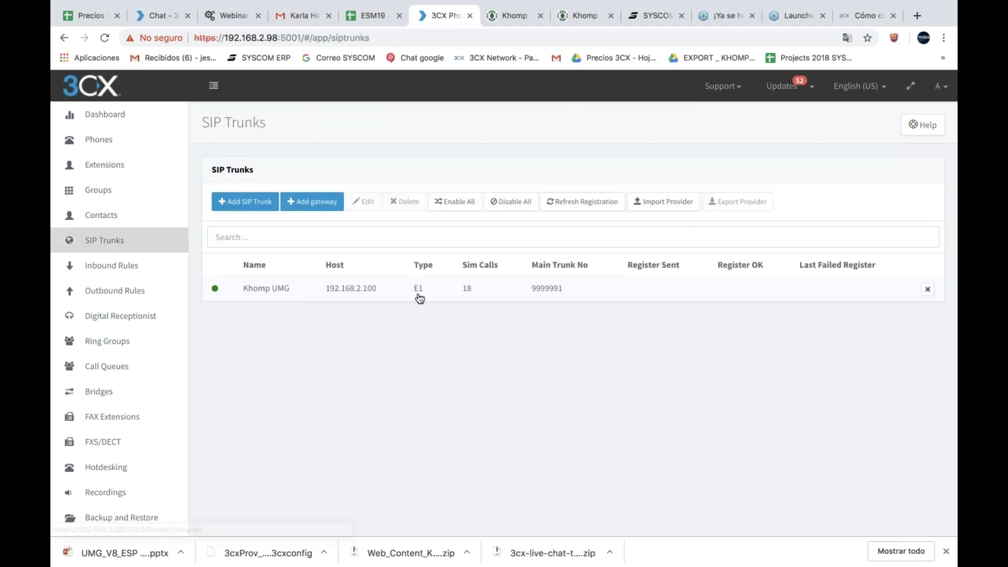
scroll(417, 292, "down", 5)
scroll(259, 284, "down", 5)
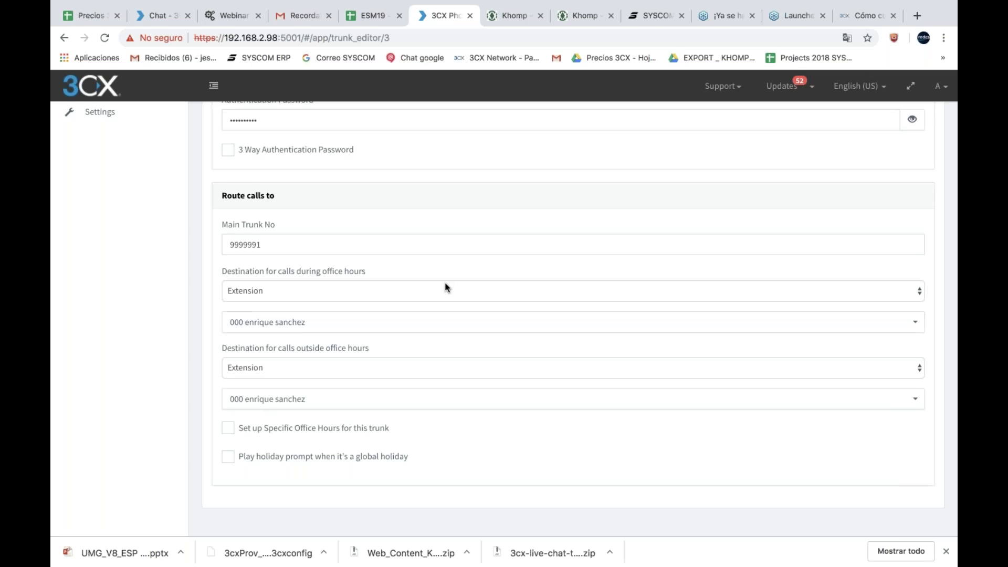
scroll(446, 283, "up", 10)
left_click(442, 130)
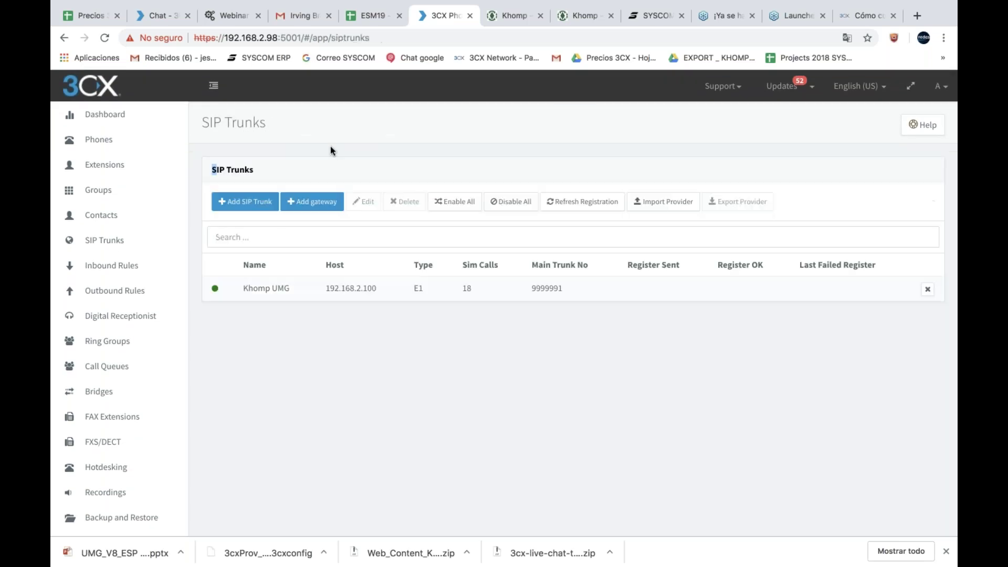
left_click(135, 171)
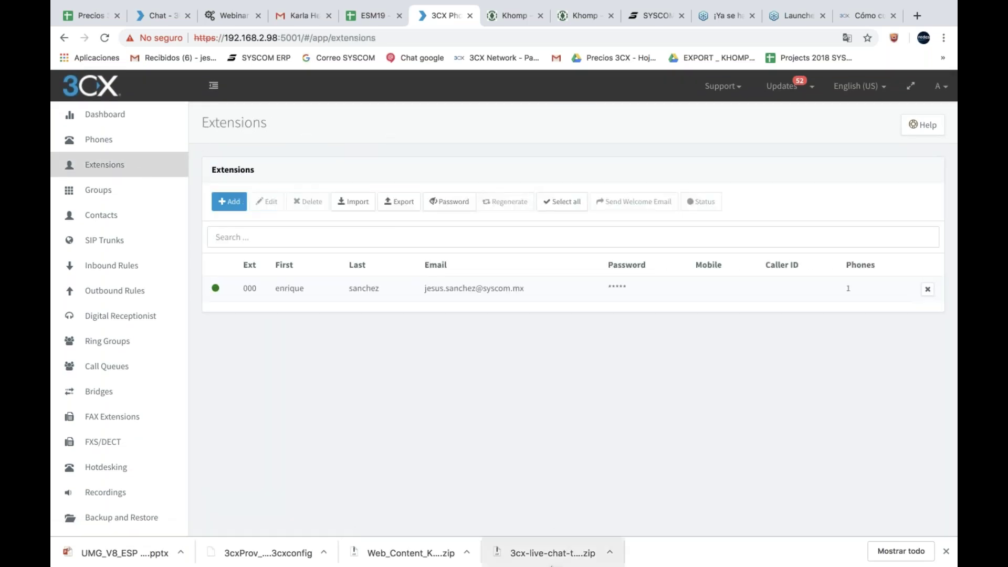
Step: Dial 9 plus the external test number in the 3CX softphone and place the call
mouse_move(546, 562)
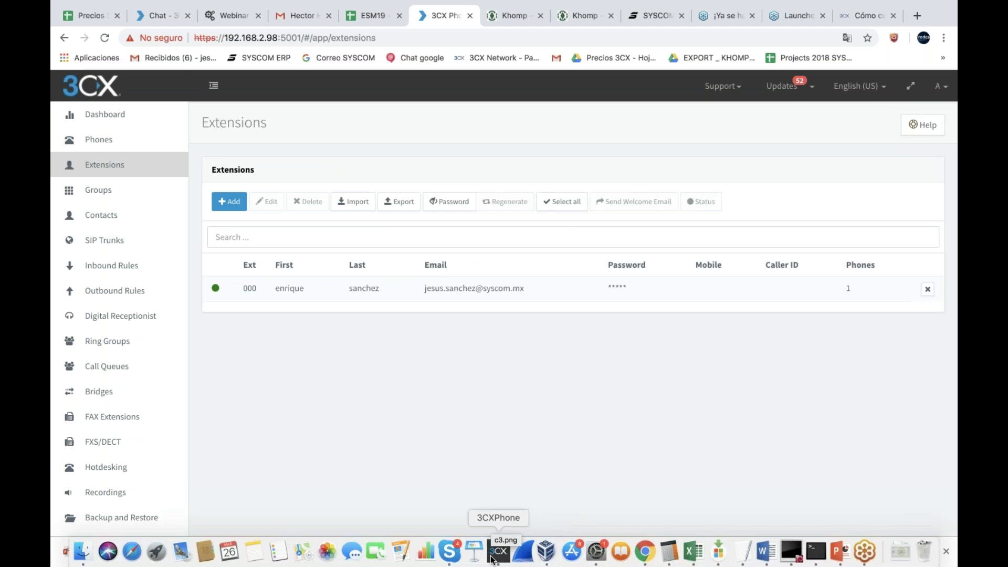
left_click(492, 555)
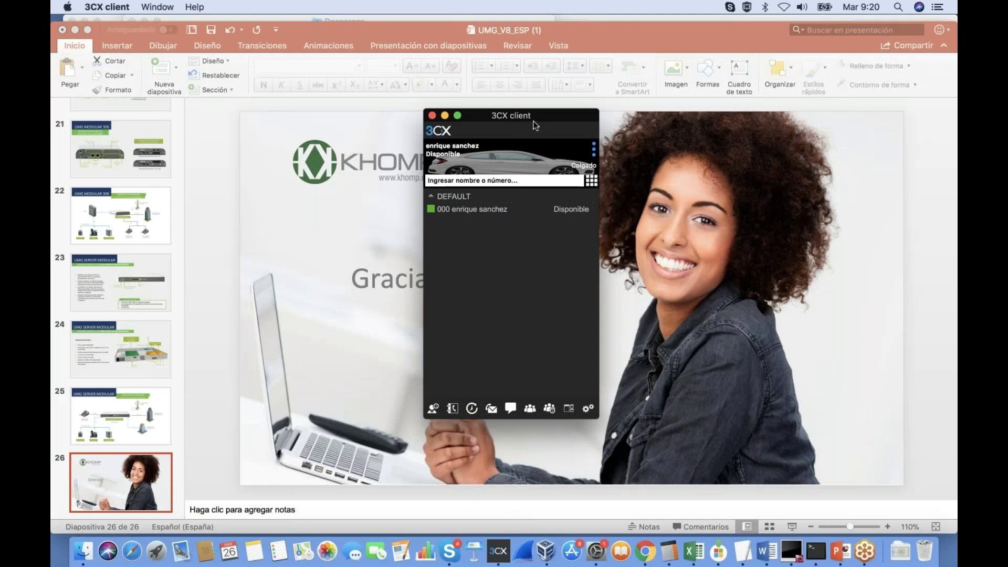
left_click_drag(547, 117, 518, 124)
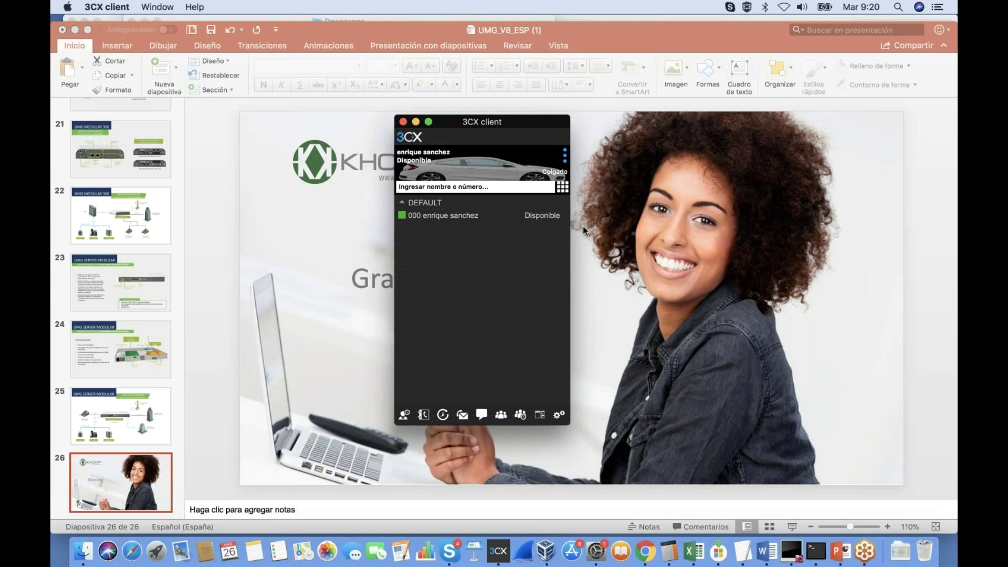
left_click(533, 190)
type("9")
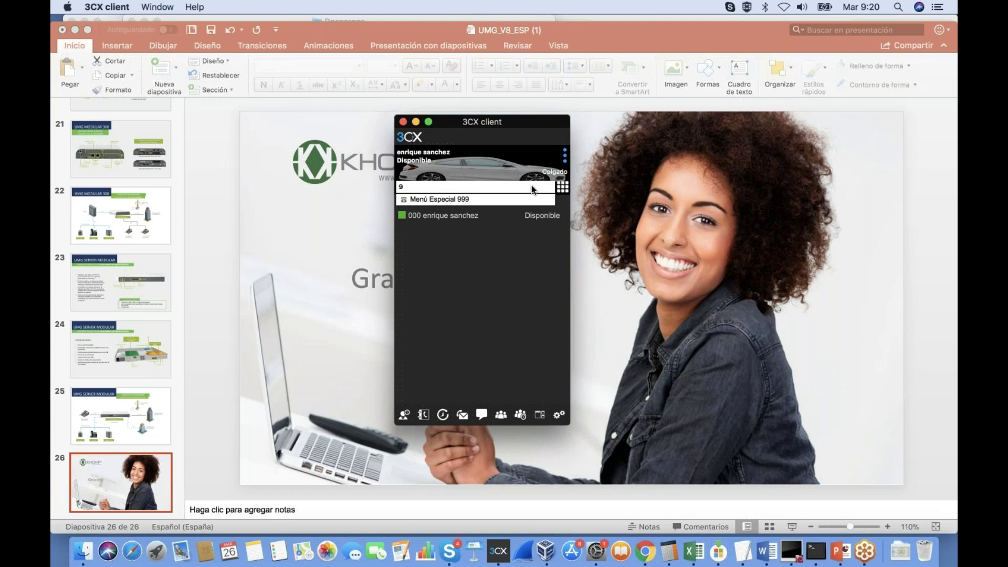
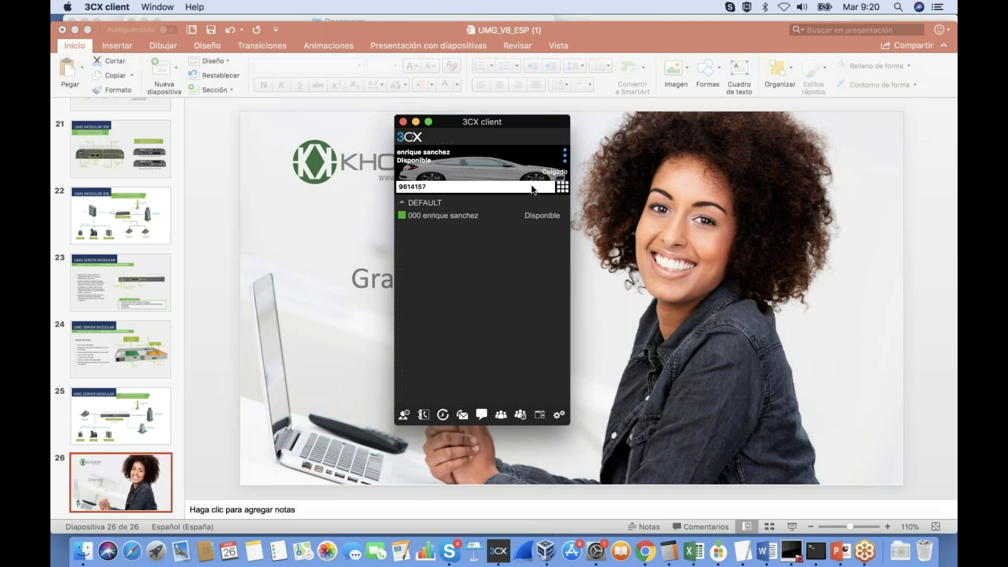
key("Return")
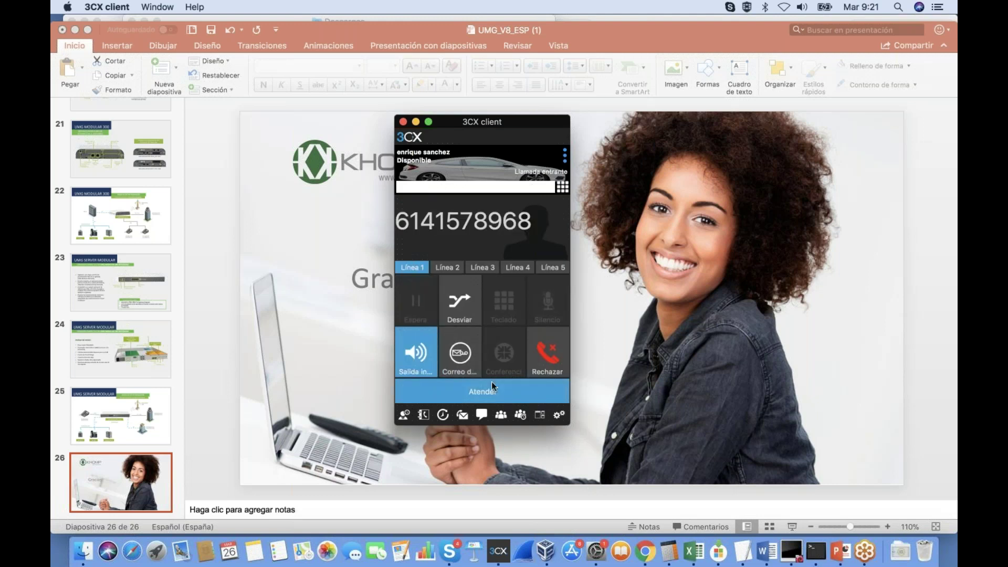
Step: Answer the incoming call, hang up after a few seconds, and swipe back to the 3CX console
left_click(491, 392)
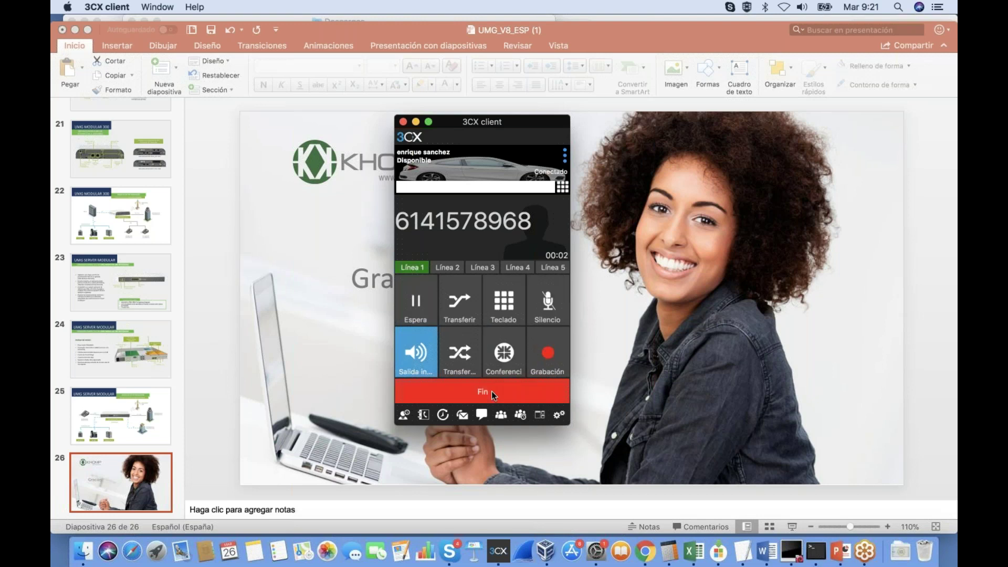
left_click(492, 391)
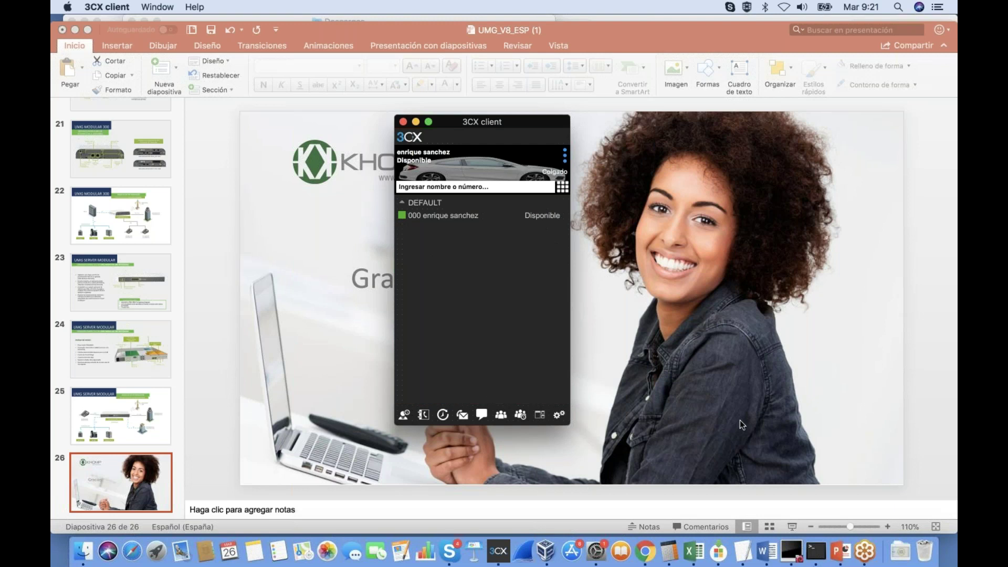
scroll(629, 319, "right", 5)
scroll(629, 320, "left", 5)
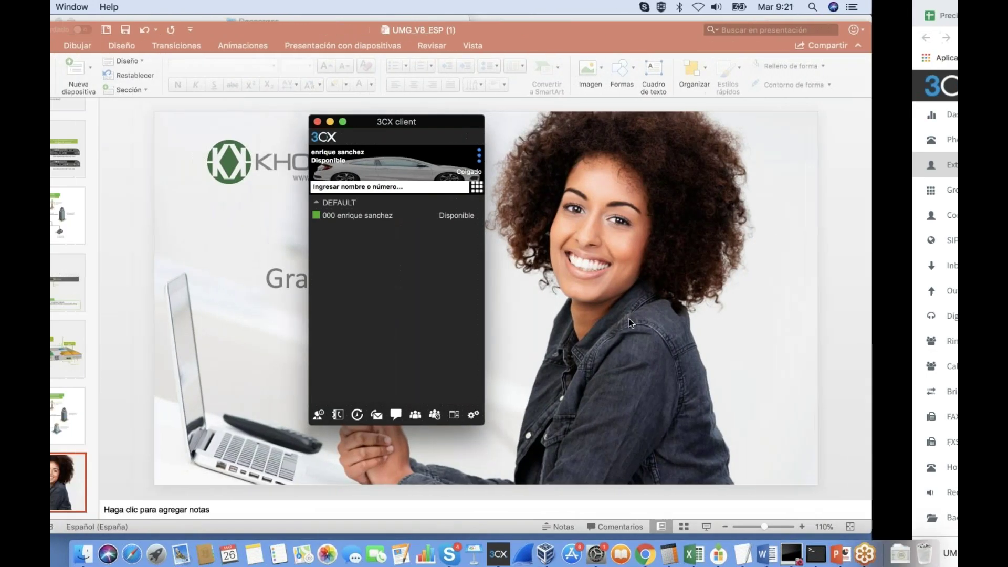
scroll(629, 319, "right", 5)
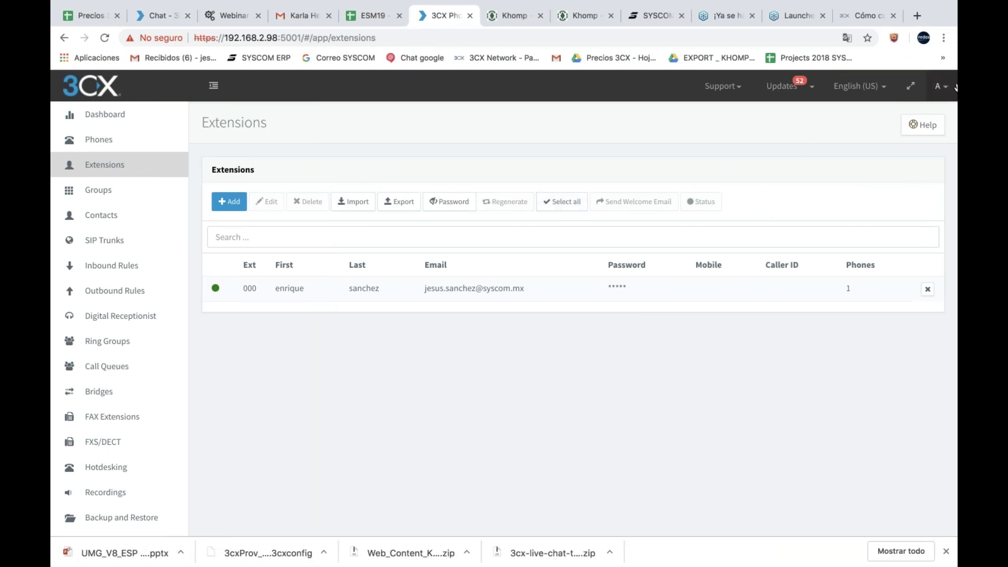
Step: Review the Khomp Dashboard statistics showing 2 incoming and 1 completed outgoing call
left_click(515, 18)
left_click(570, 12)
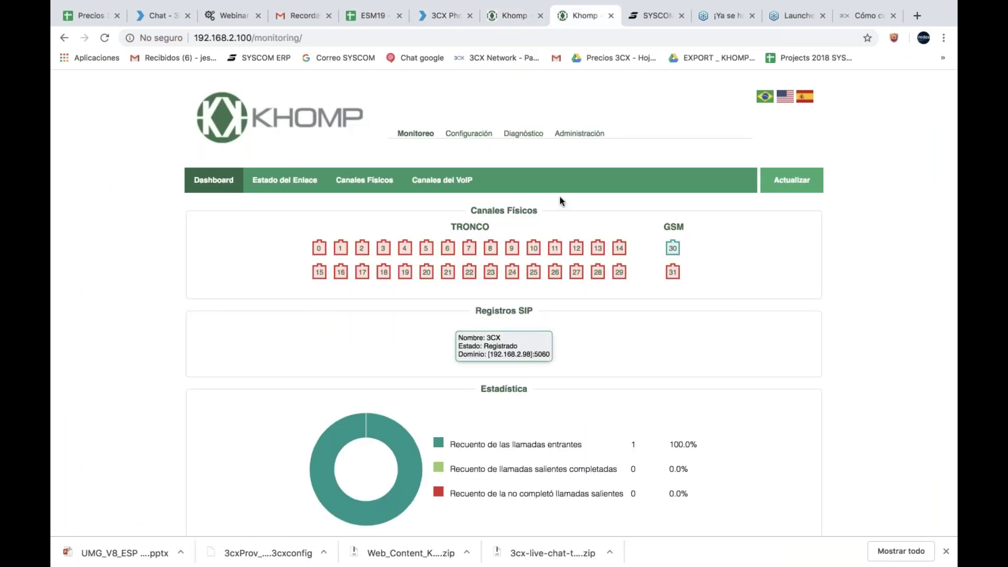
scroll(549, 294, "down", 5)
scroll(550, 297, "up", 6)
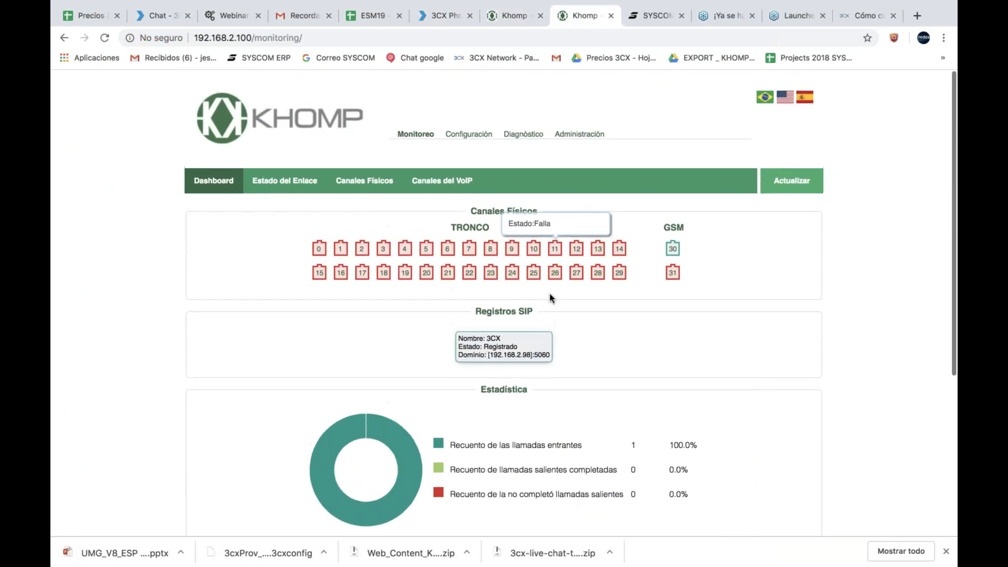
scroll(253, 275, "down", 6)
scroll(253, 275, "up", 5)
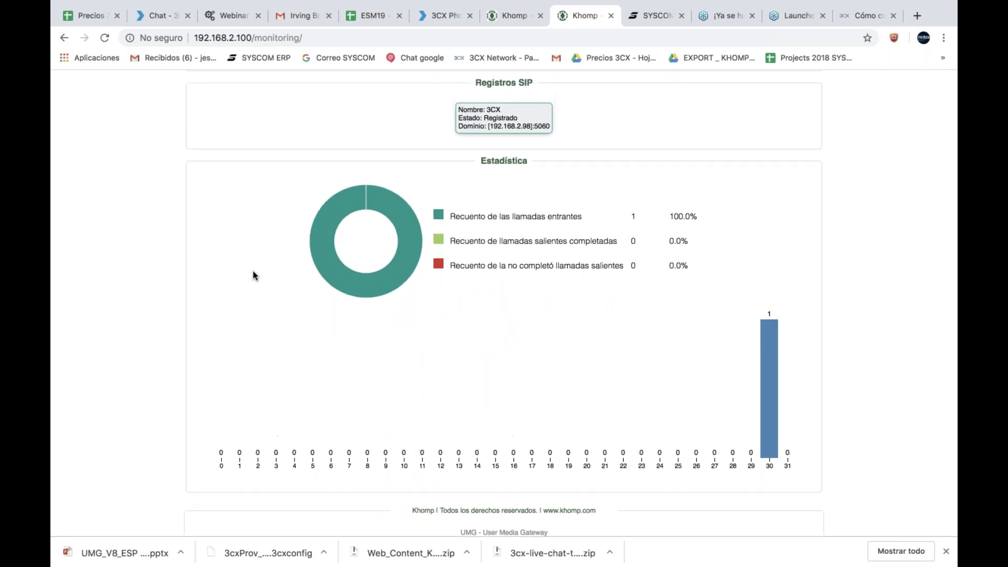
scroll(160, 186, "down", 4)
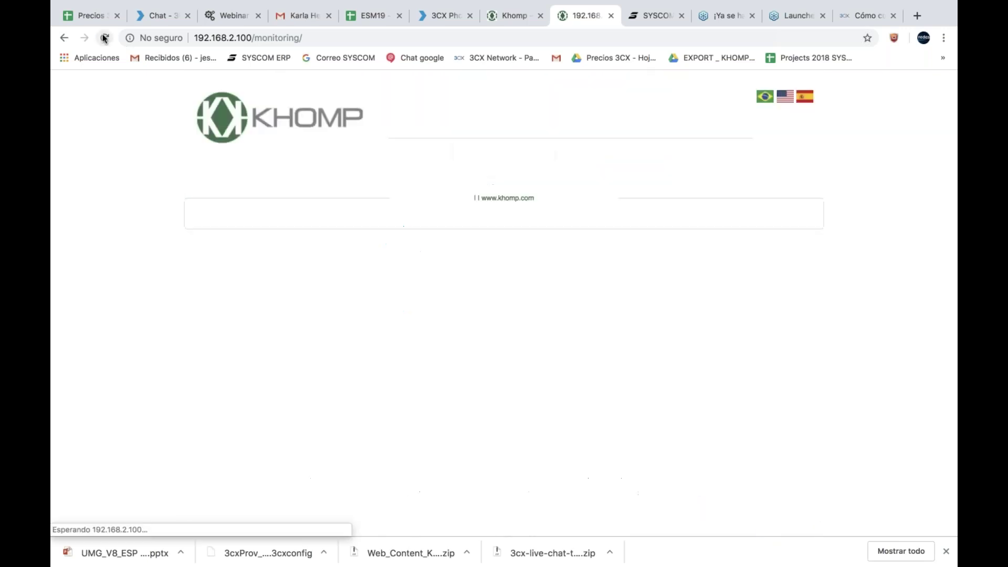
scroll(504, 304, "down", 2)
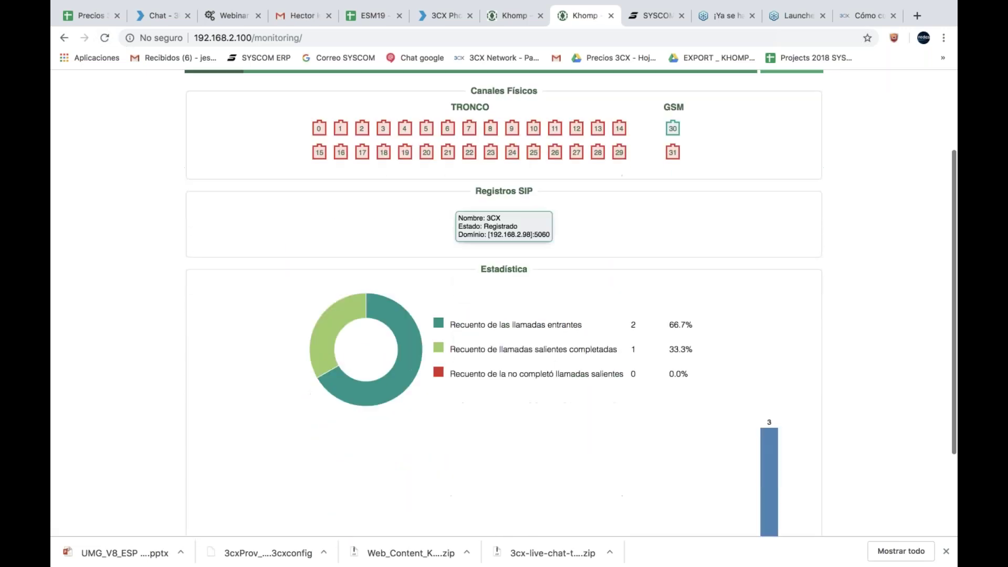
triple_click(495, 325)
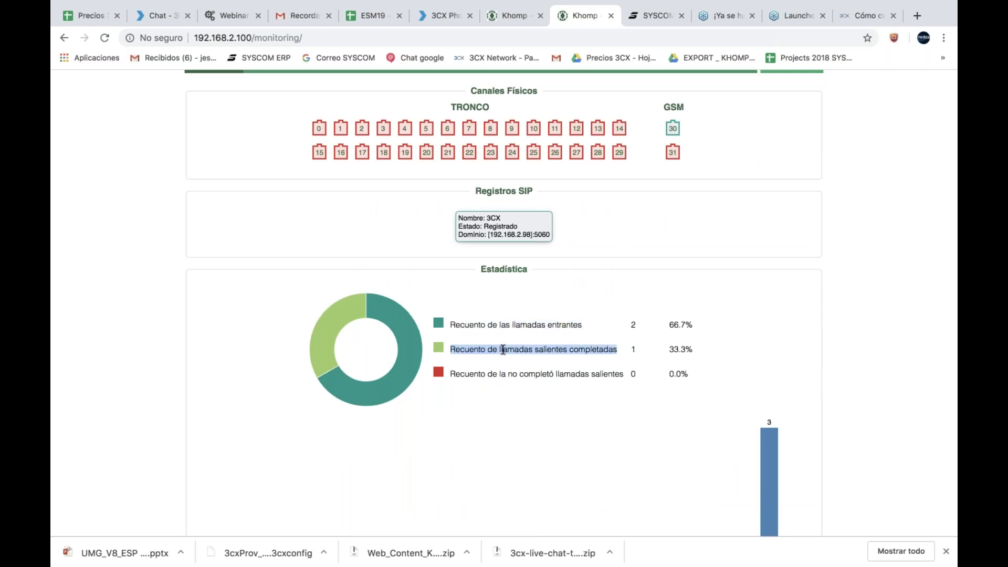
triple_click(503, 348)
scroll(503, 347, "down", 3)
scroll(503, 348, "up", 2)
scroll(504, 305, "up", 3)
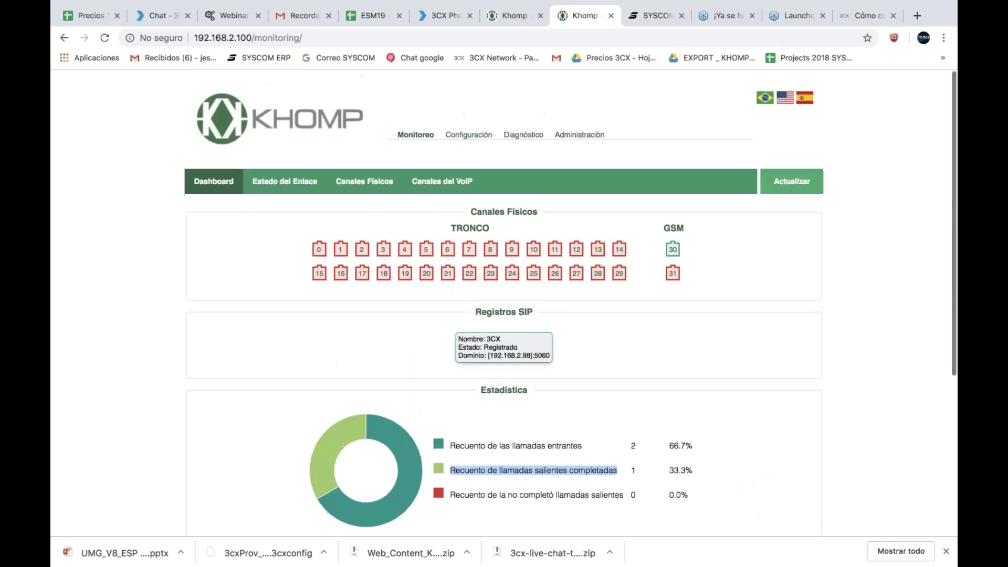
Step: View the Estado del Enlace page with signal loss and all error counters at 0
left_click(288, 185)
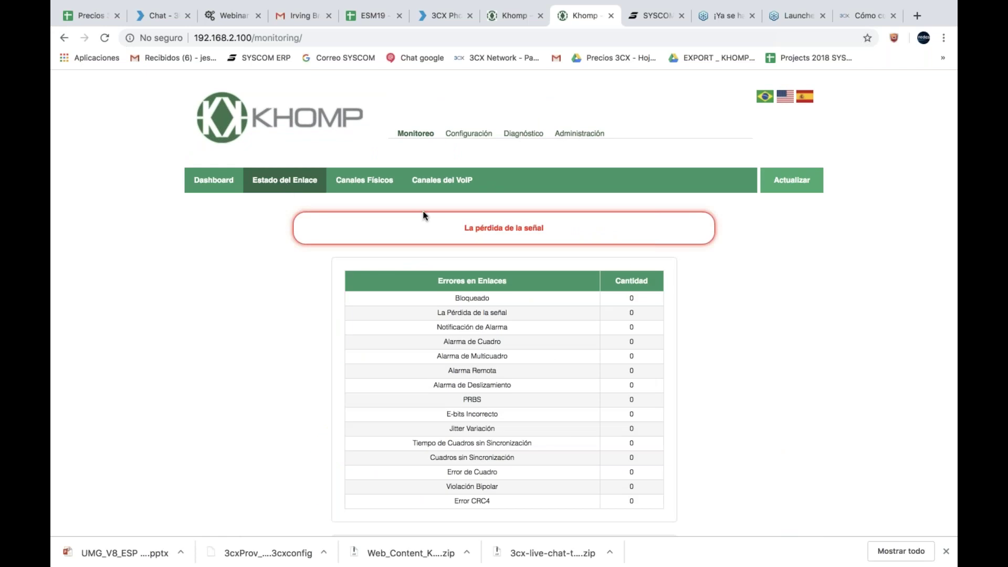
scroll(445, 264, "down", 3)
scroll(443, 262, "up", 2)
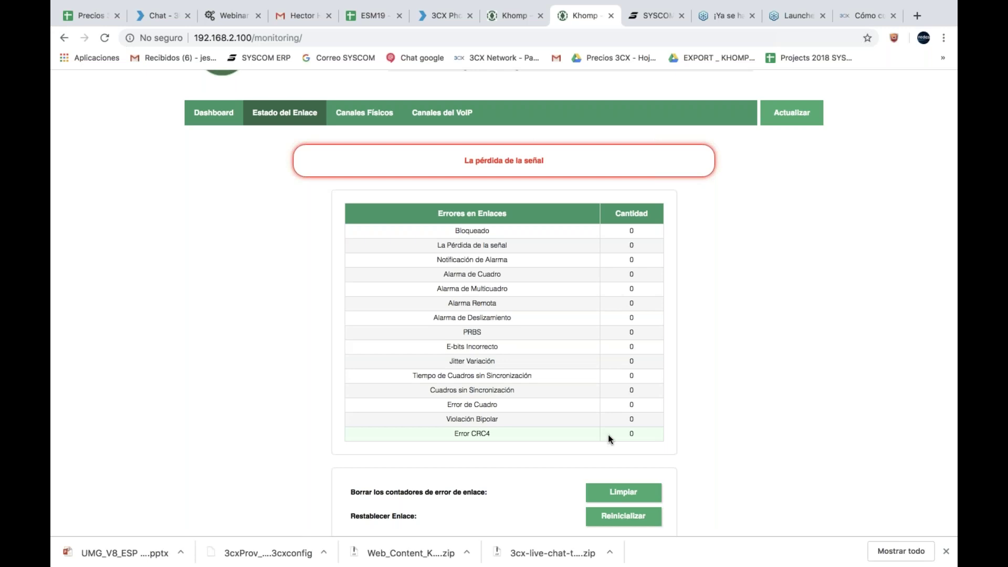
scroll(608, 434, "up", 2)
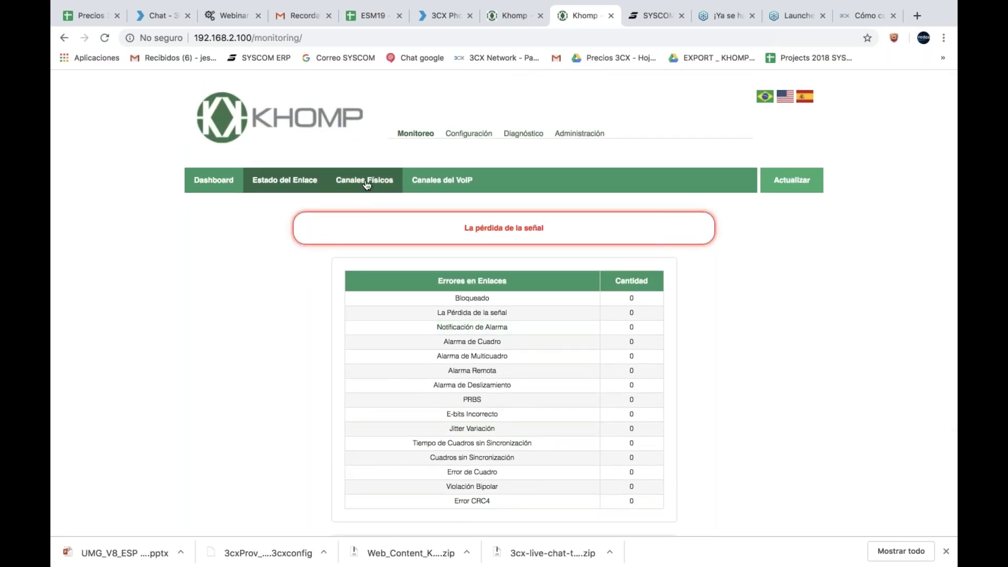
Step: Review the physical channels status table under Monitoreo
left_click(366, 182)
scroll(513, 353, "down", 5)
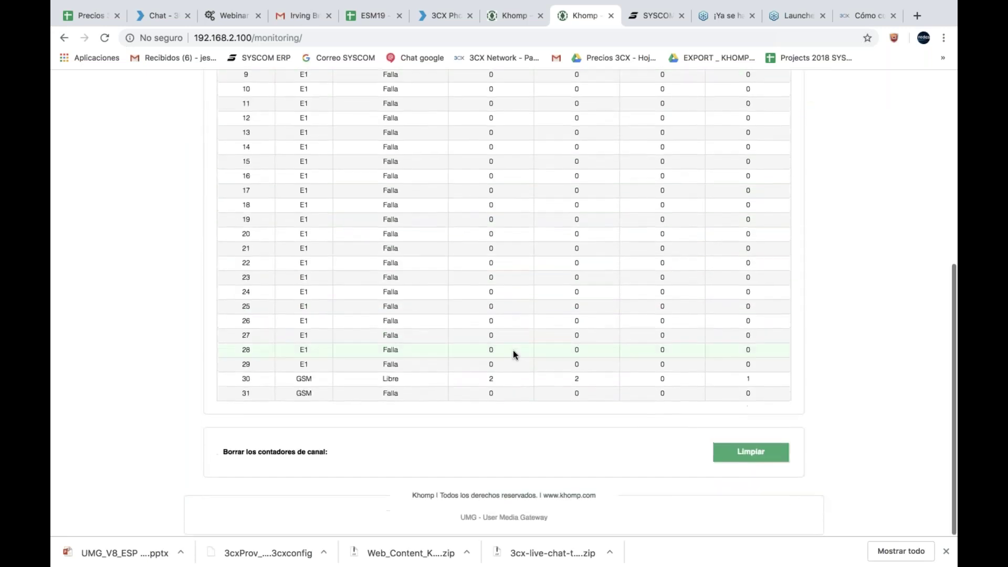
scroll(513, 351, "down", 2)
scroll(470, 428, "down", 7)
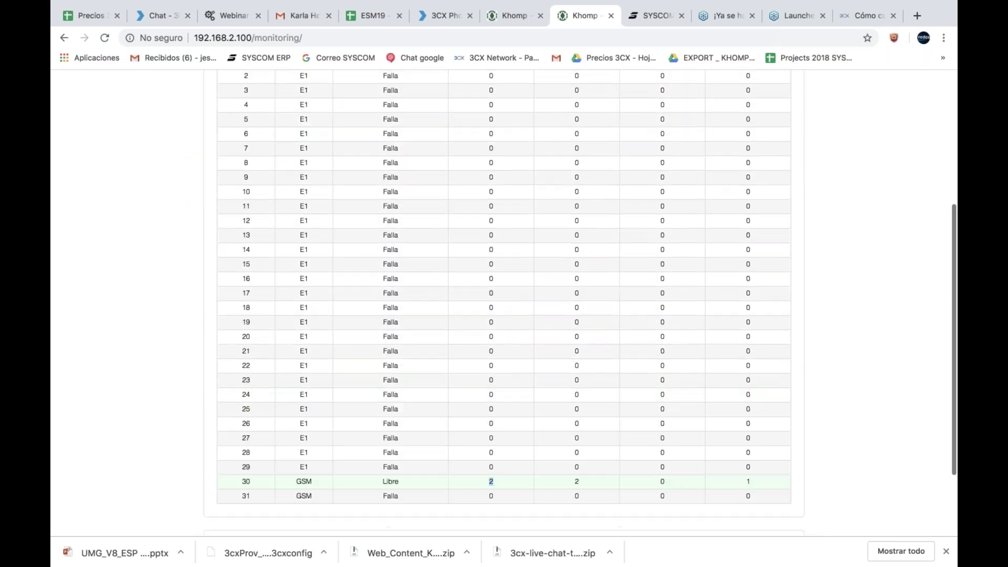
scroll(504, 315, "down", 6)
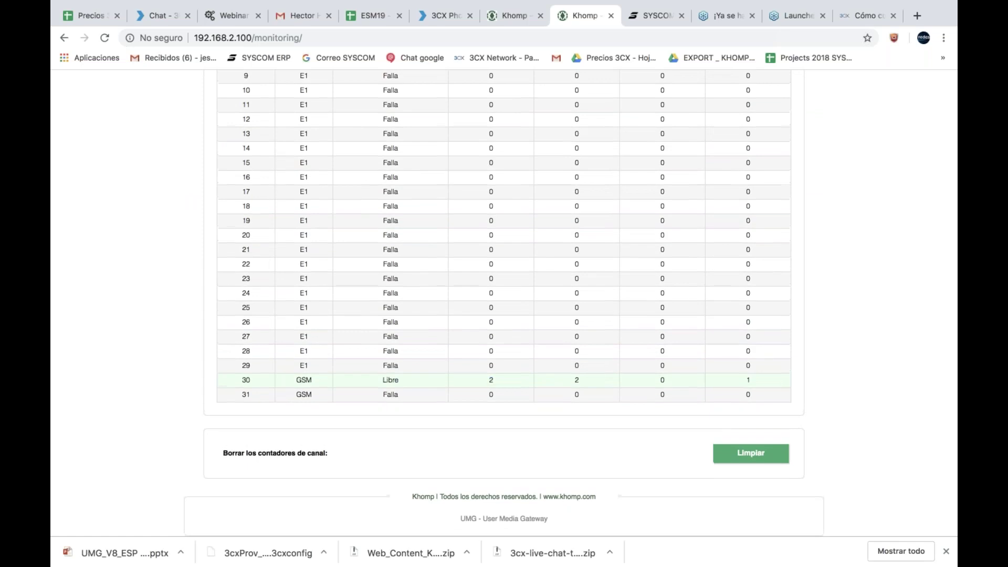
scroll(577, 379, "up", 10)
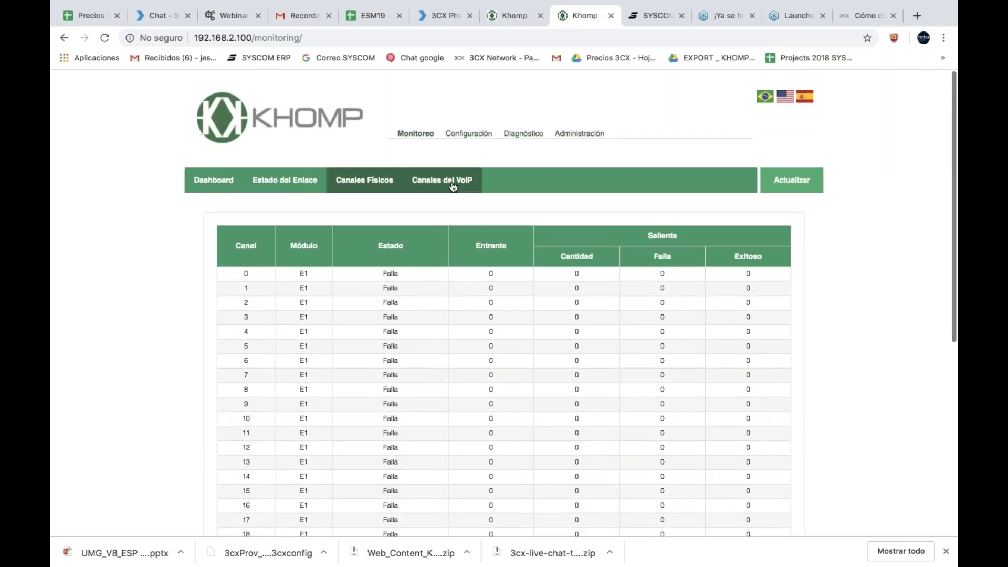
Step: Check the VoIP channel call statistics, then return to the VoIP accounts list showing 3CX at 192.168.2.98:5060
left_click(451, 181)
scroll(491, 301, "down", 12)
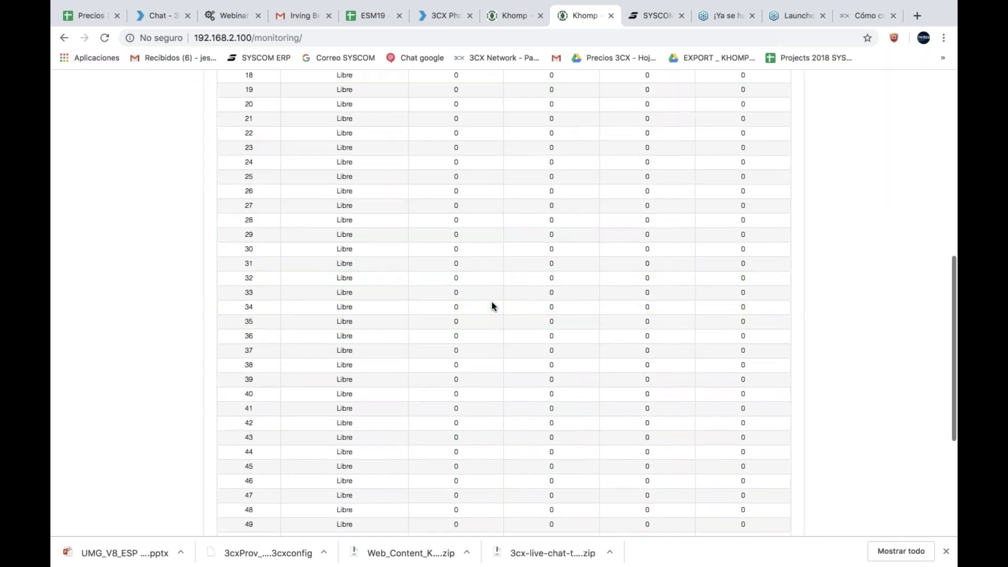
scroll(492, 301, "up", 12)
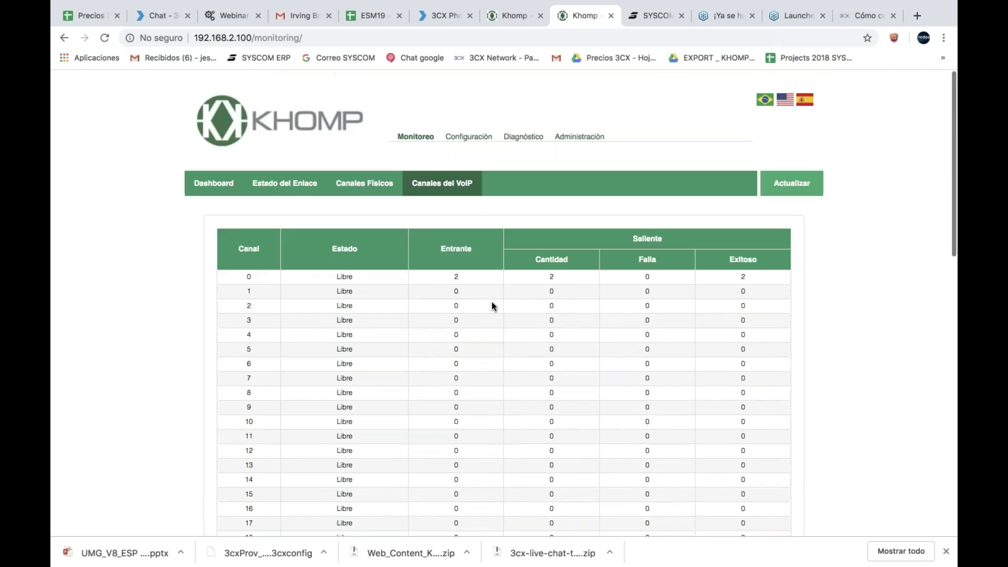
left_click(462, 133)
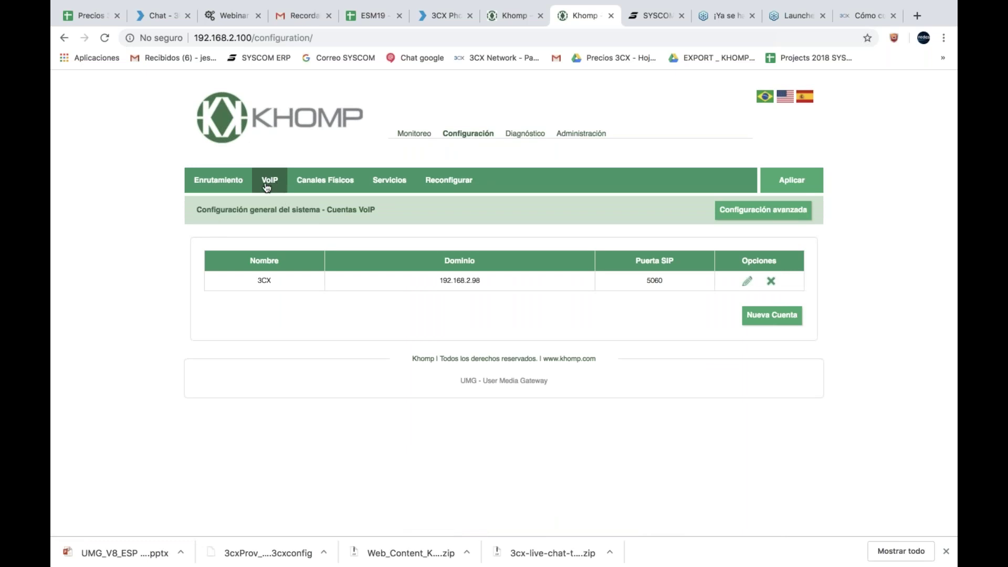
Step: Review the Enrutamiento routing rules, the E1/T1 link settings and the GSM channel groups
left_click(218, 180)
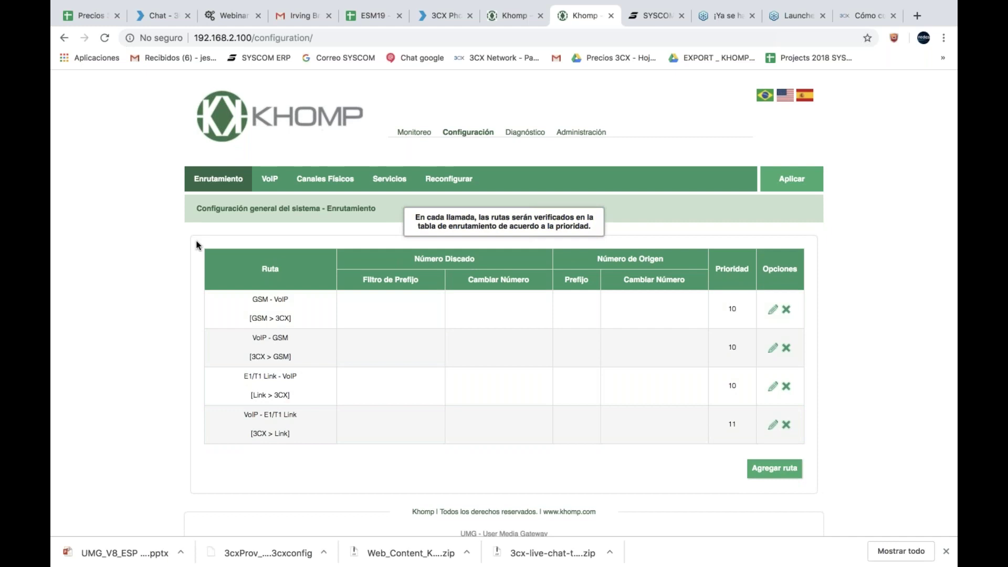
mouse_move(316, 180)
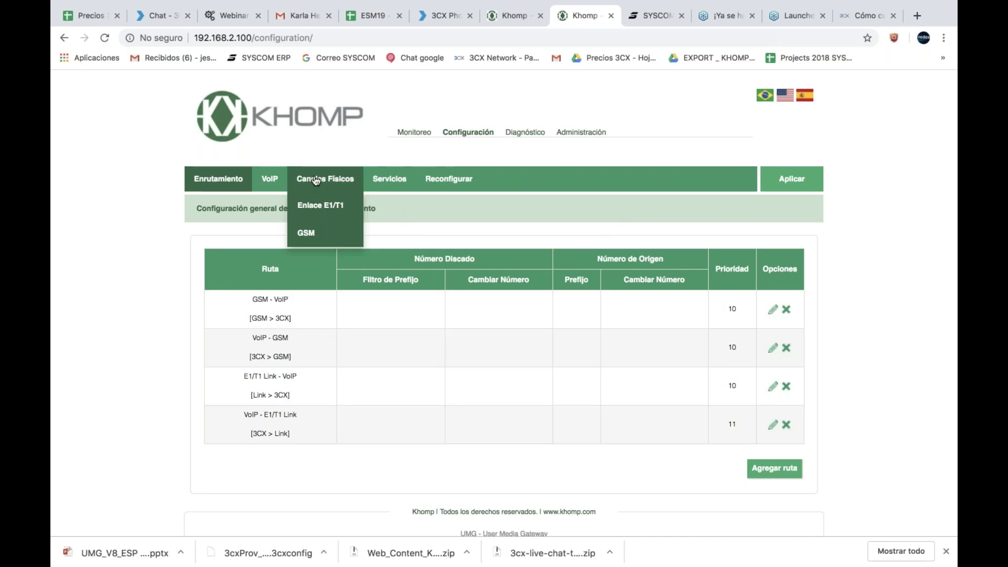
left_click(322, 206)
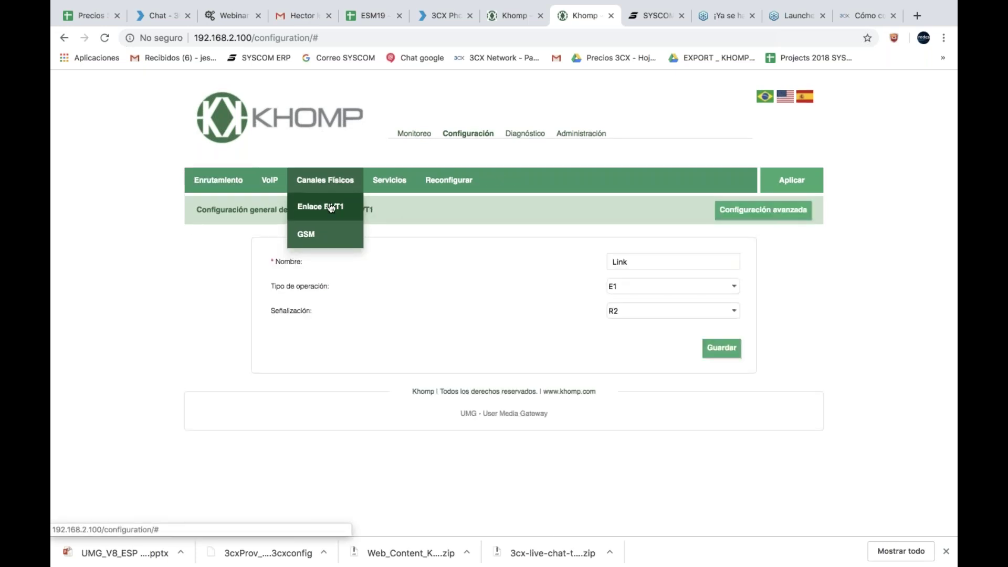
left_click(320, 232)
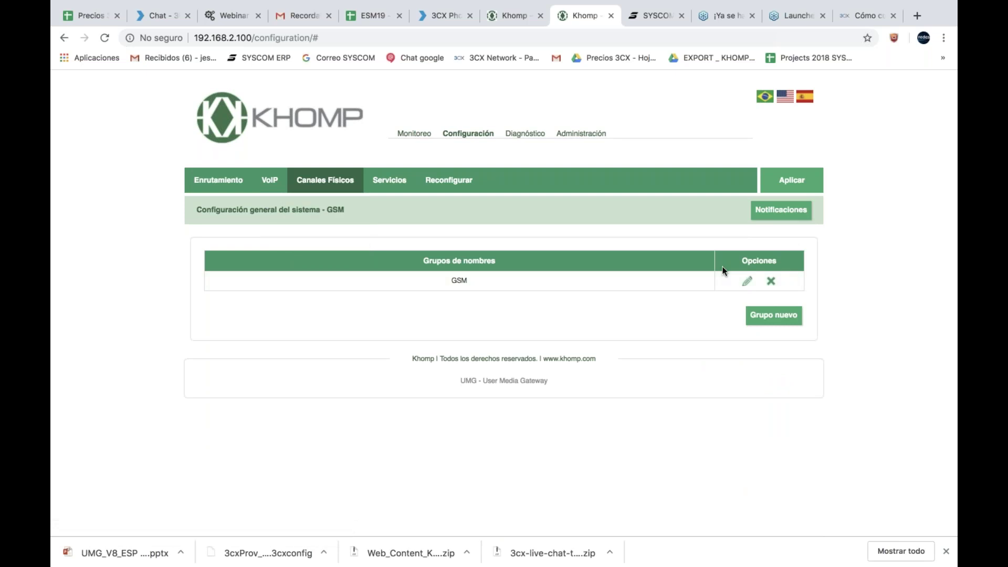
Step: Enable CDR under Servicios, keeping daily rotation, and select the call-detail pattern text
mouse_move(394, 185)
left_click(383, 206)
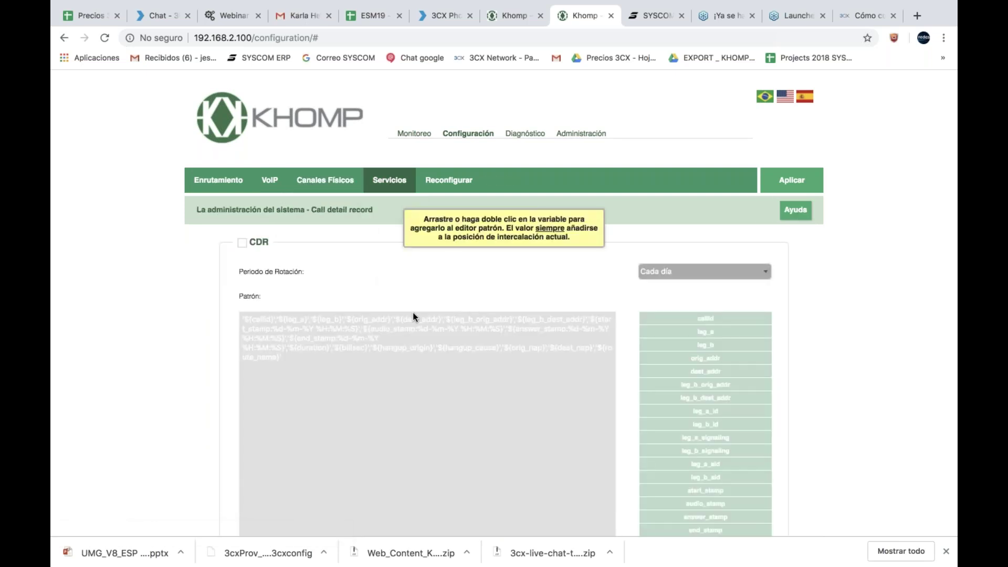
left_click(243, 243)
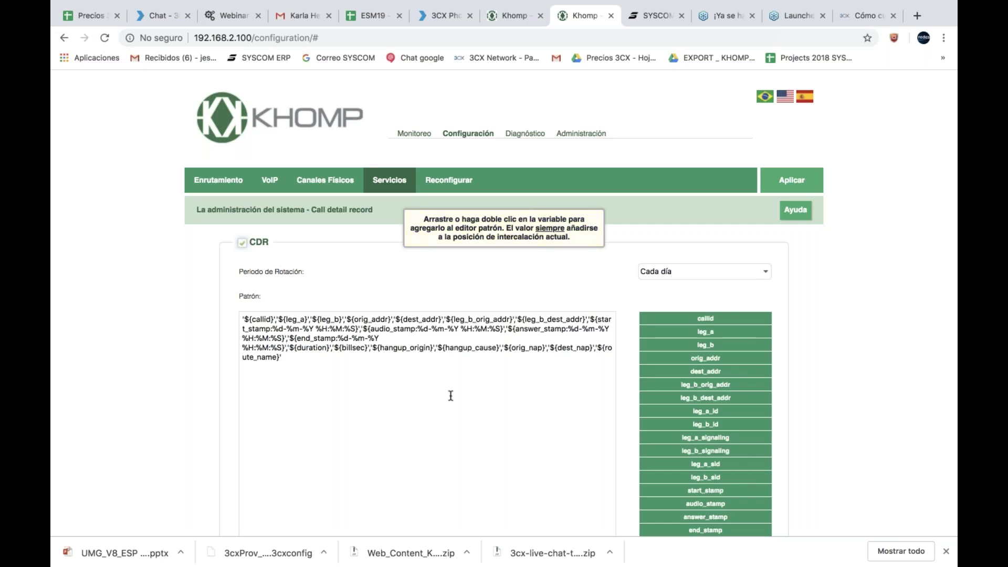
scroll(450, 395, "down", 6)
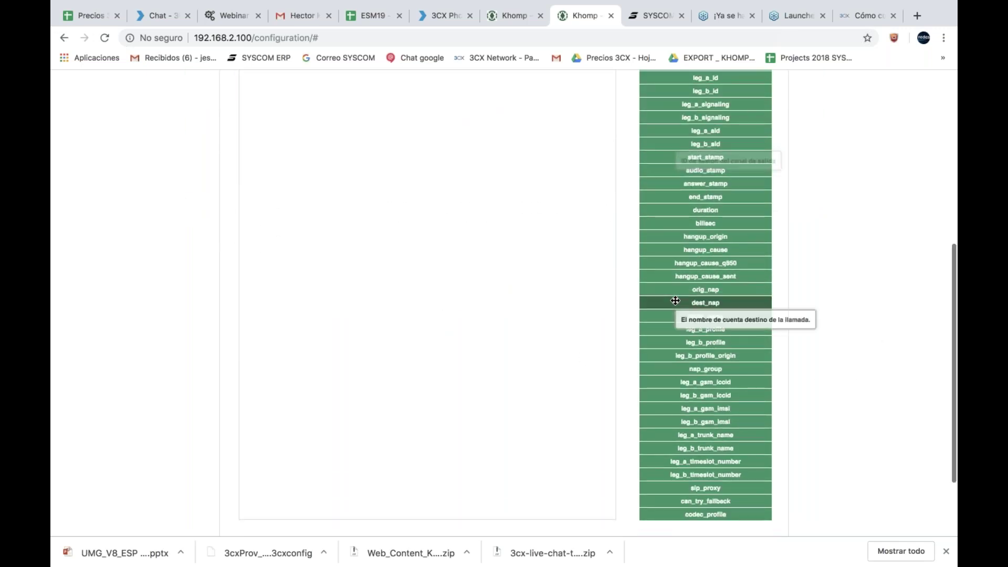
scroll(675, 300, "down", 2)
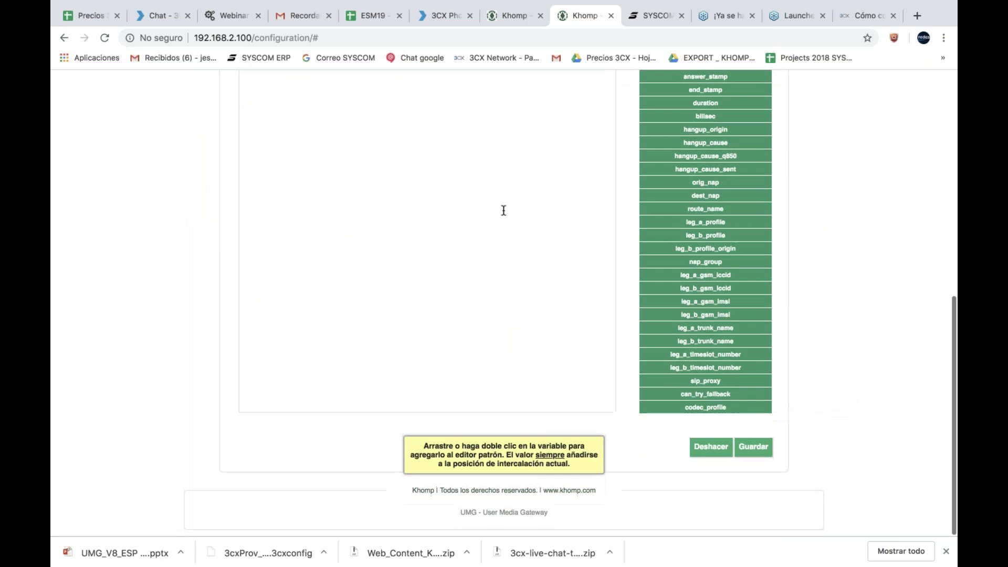
scroll(503, 210, "up", 8)
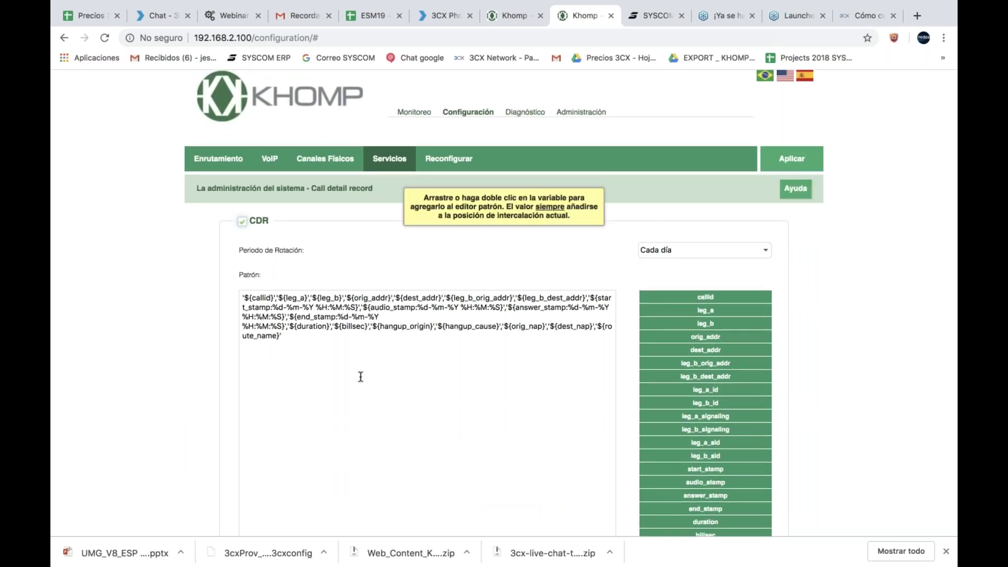
triple_click(363, 324)
left_click(363, 323)
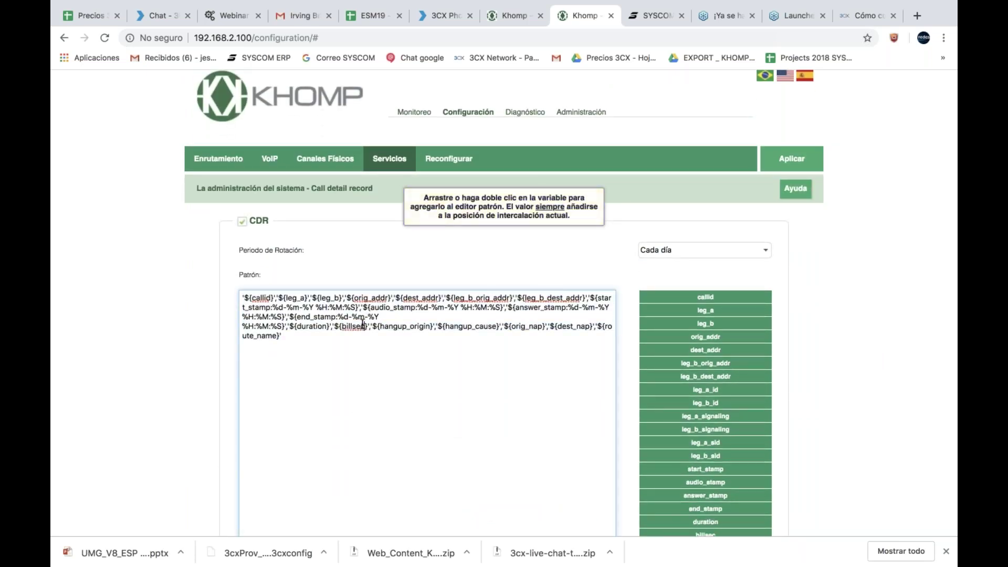
Step: Browse the messages log in the Diagnóstico section
left_click(511, 112)
scroll(503, 268, "down", 2)
scroll(504, 270, "down", 2)
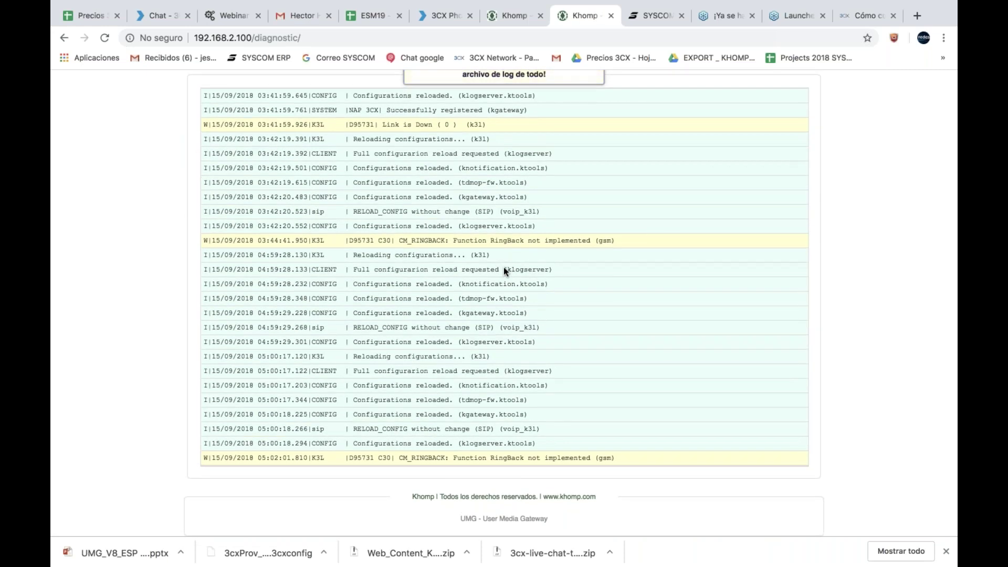
scroll(503, 267, "up", 15)
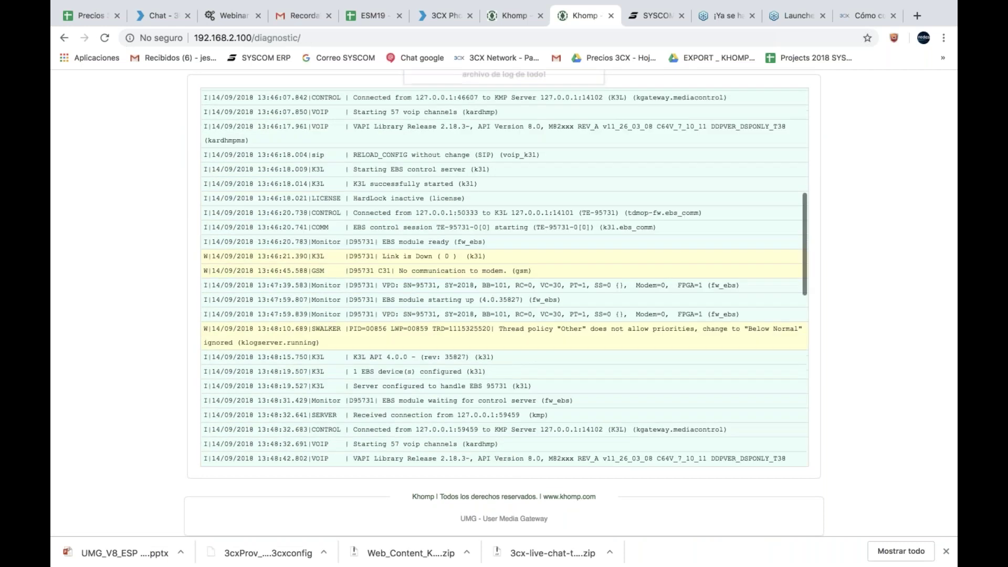
scroll(176, 278, "up", 4)
Step: List the gateway's log files and their sizes on the Logs page
left_click(255, 180)
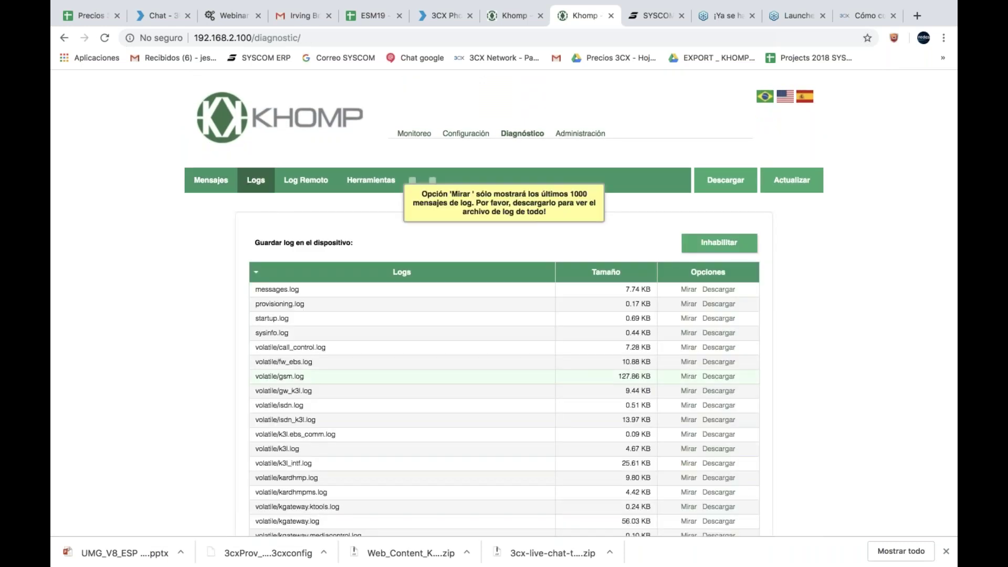
scroll(421, 253, "down", 10)
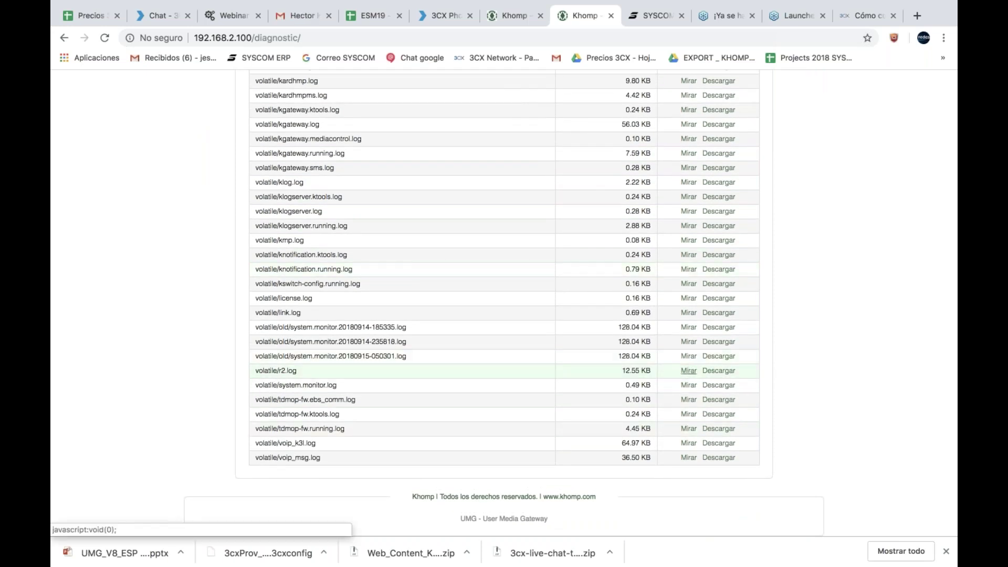
scroll(530, 262, "up", 8)
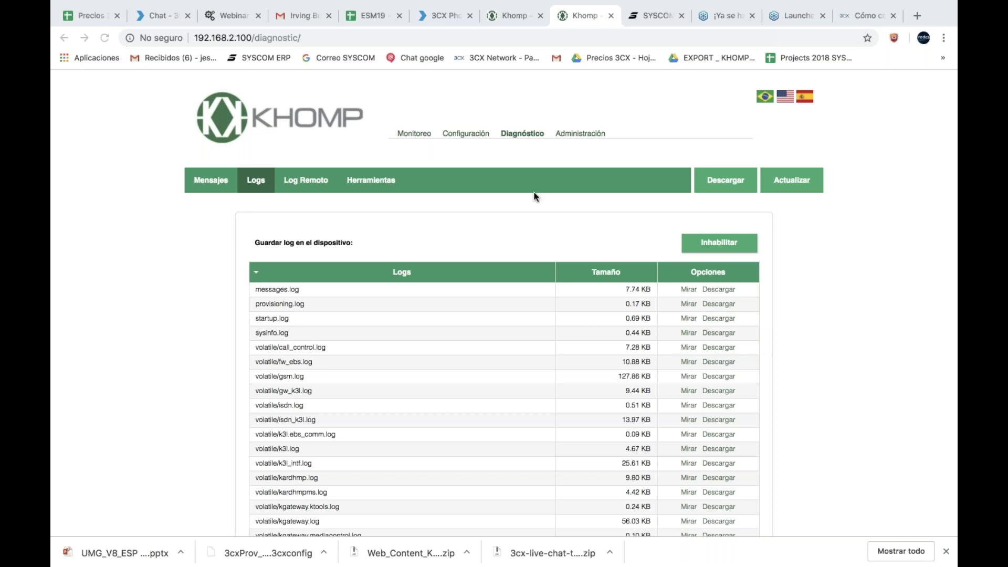
Step: Look over Log Remoto terms and packet capture tools, ending on Administración's Mantenimiento page
left_click(321, 187)
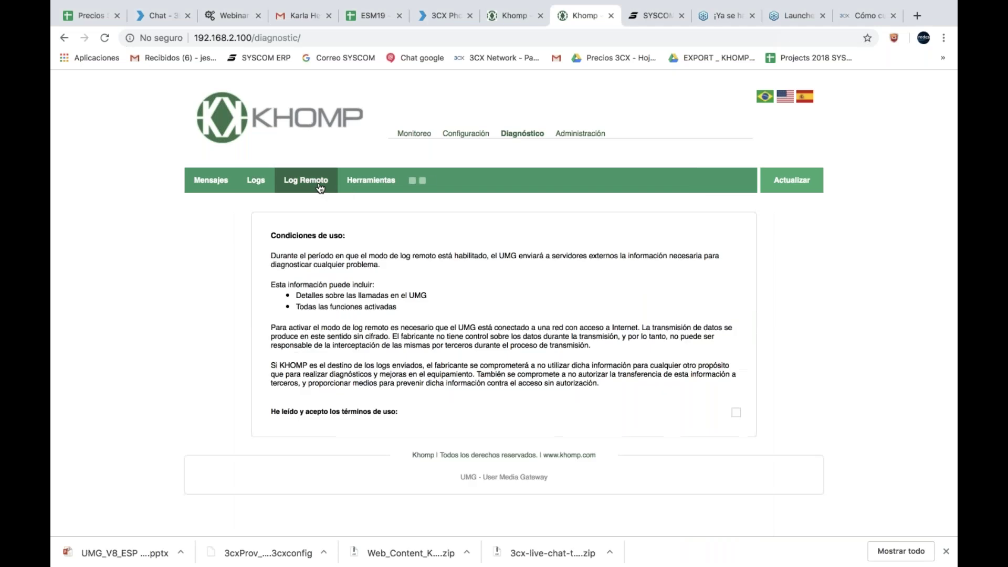
left_click(365, 176)
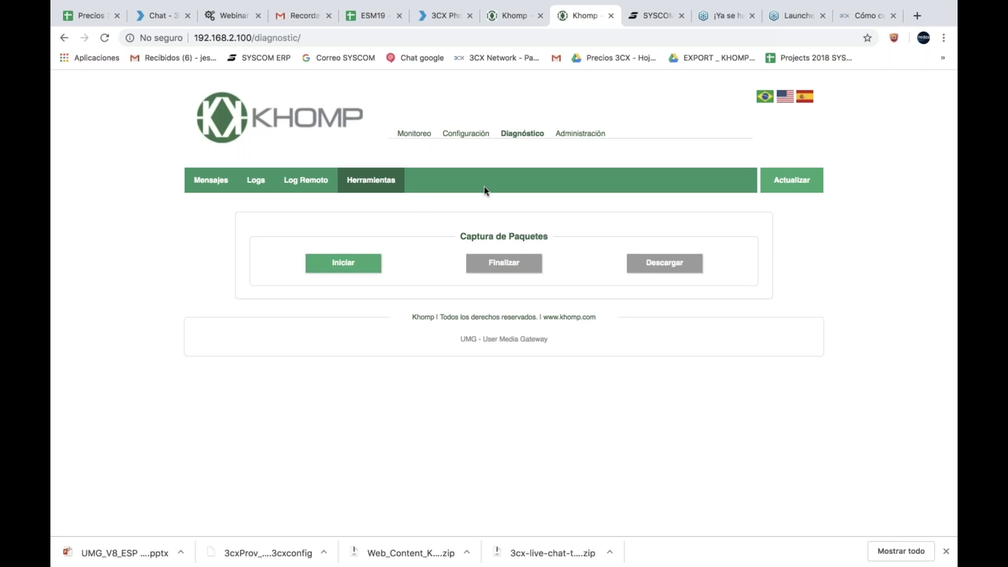
left_click(578, 135)
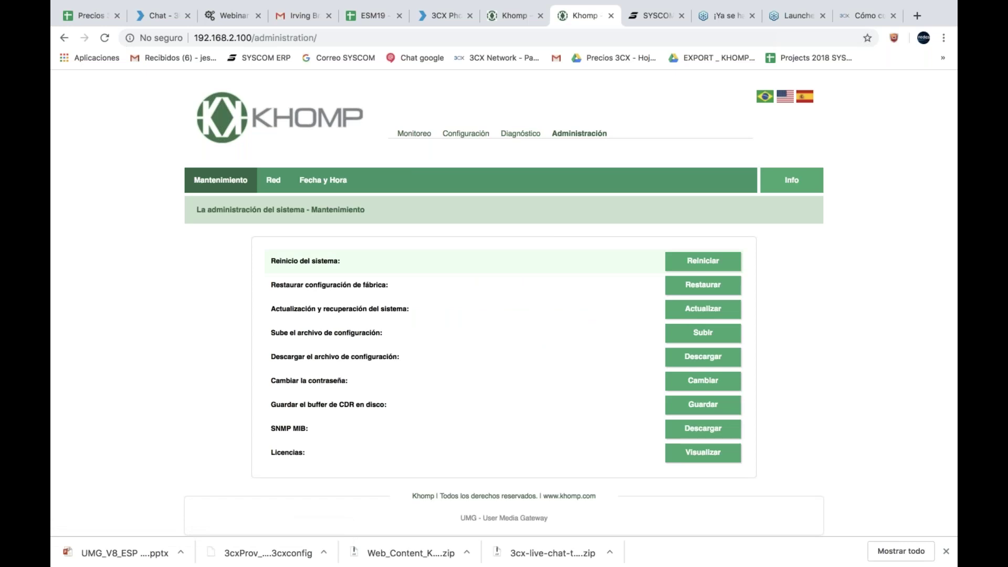
Step: Review the gateway's network settings and date and time settings
left_click(275, 180)
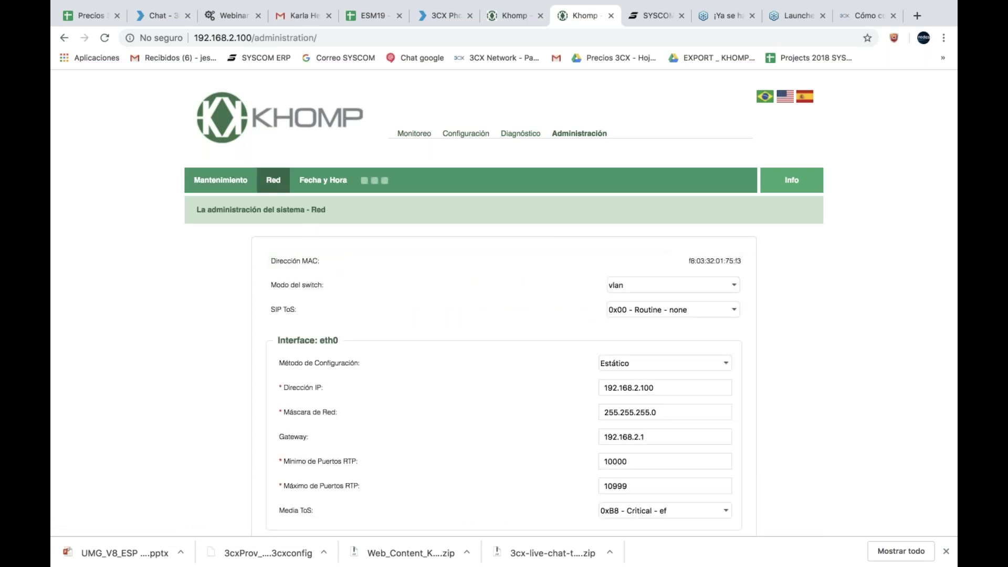
scroll(377, 351, "down", 5)
scroll(377, 352, "up", 5)
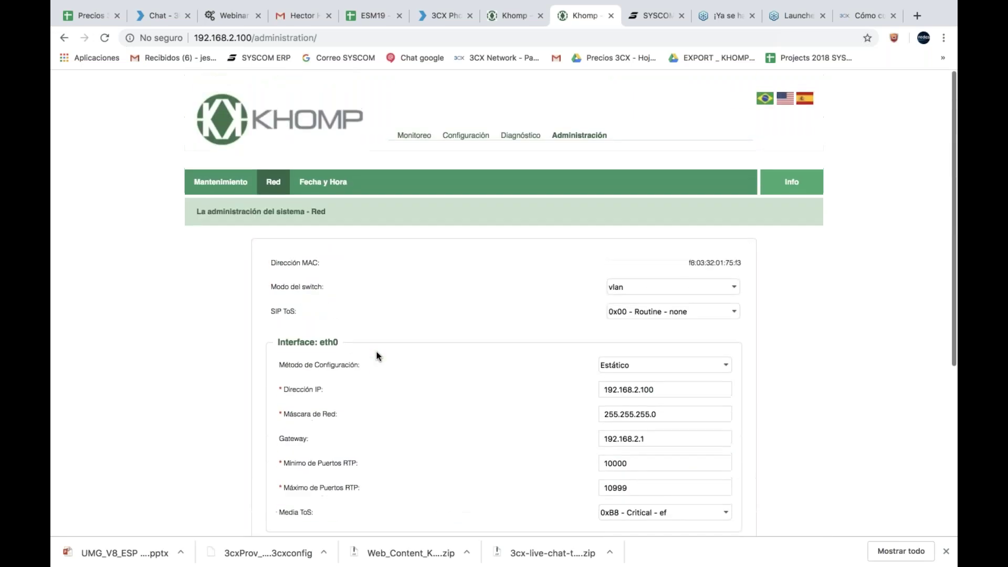
left_click(324, 184)
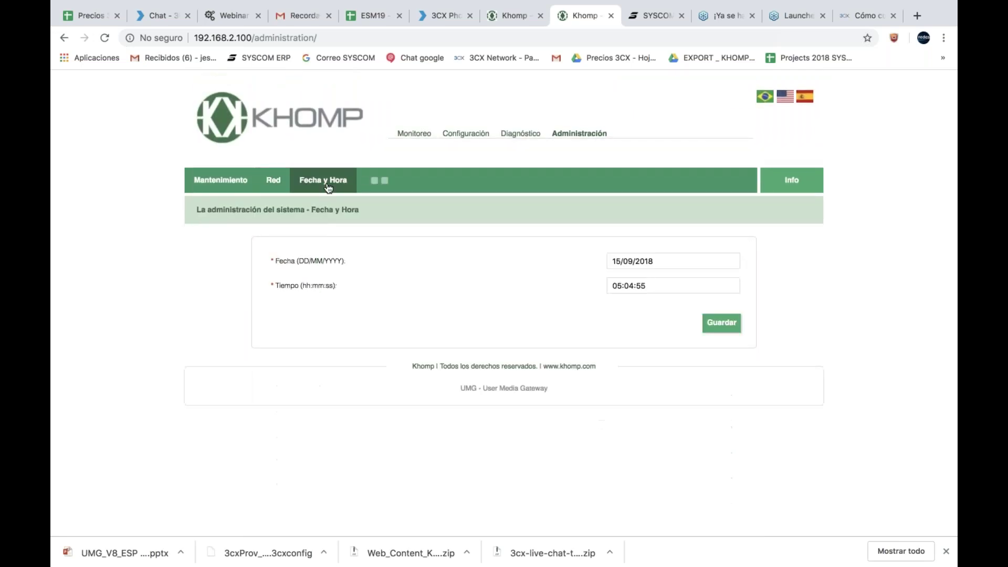
Step: Show the Monitoreo dashboard with 3CX Registrado and 2 incoming, 1 completed outgoing call
left_click(423, 134)
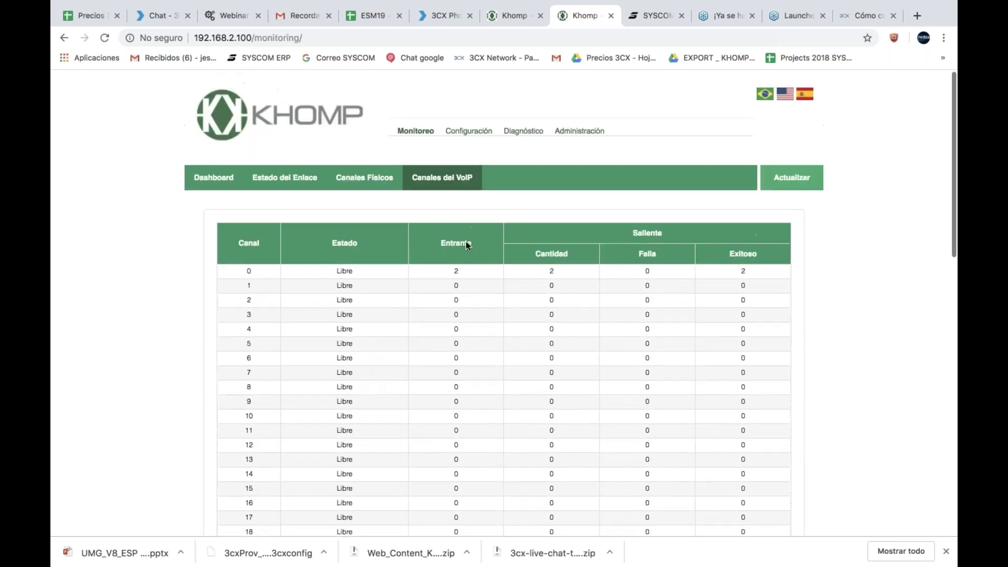
left_click(214, 177)
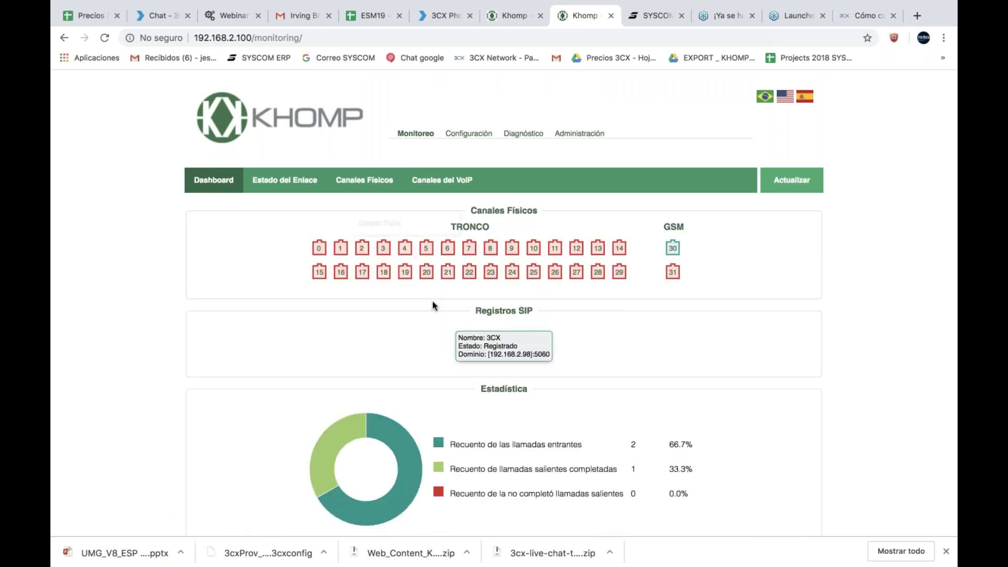
scroll(433, 306, "down", 3)
scroll(432, 306, "up", 3)
scroll(432, 305, "up", 1)
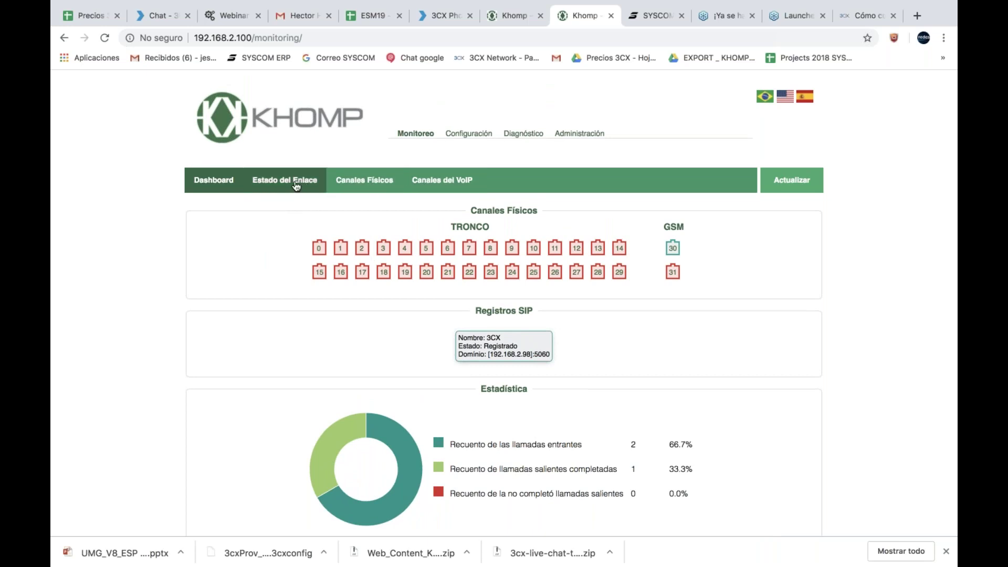
left_click(472, 134)
mouse_move(344, 188)
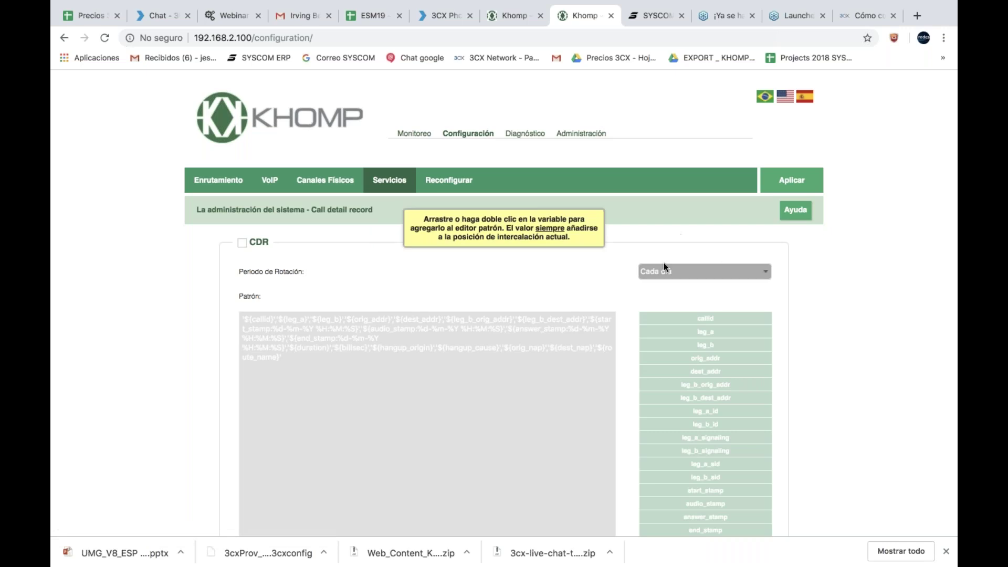
left_click(412, 135)
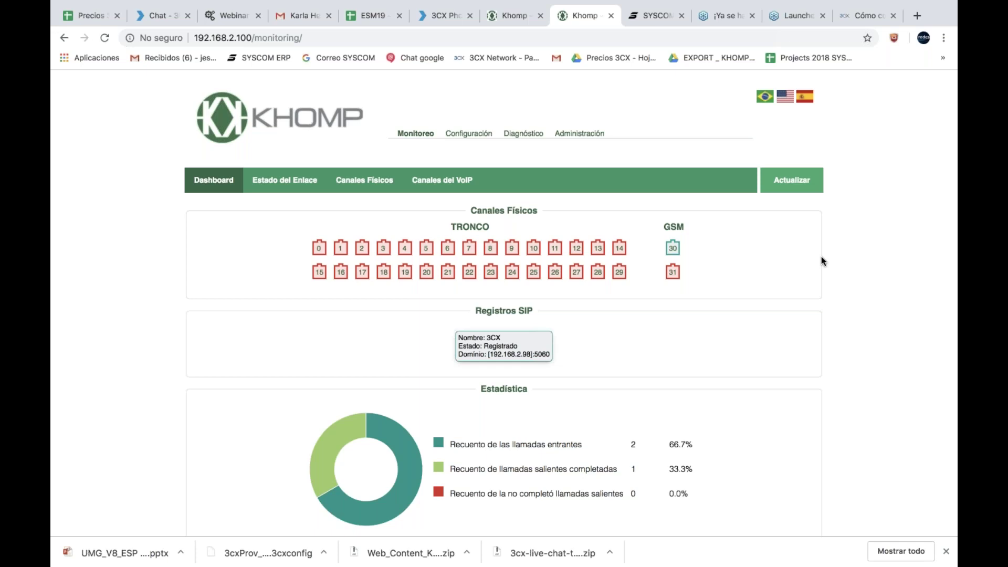
Step: Log out of the account on the SYSCOM website
left_click(660, 19)
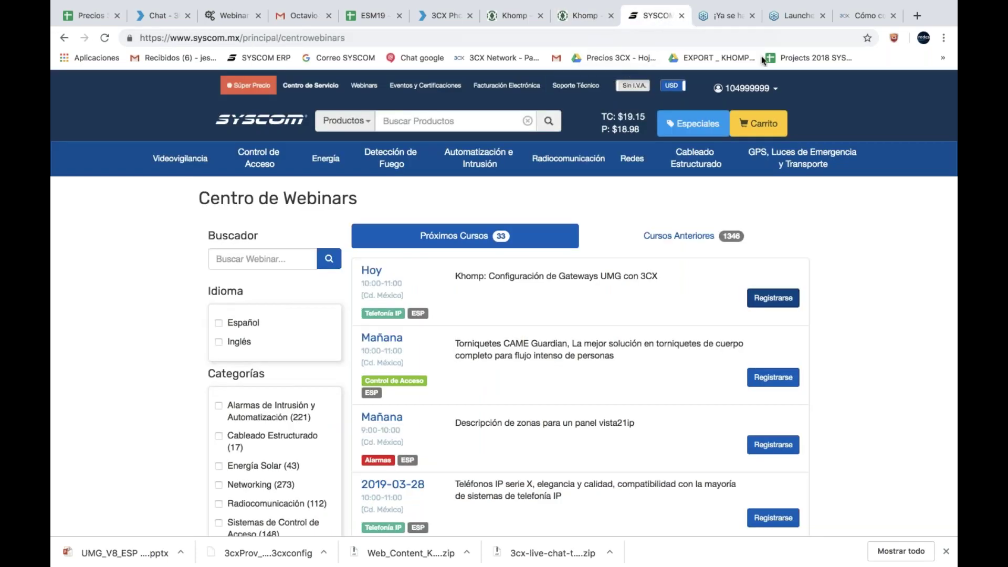
left_click(725, 86)
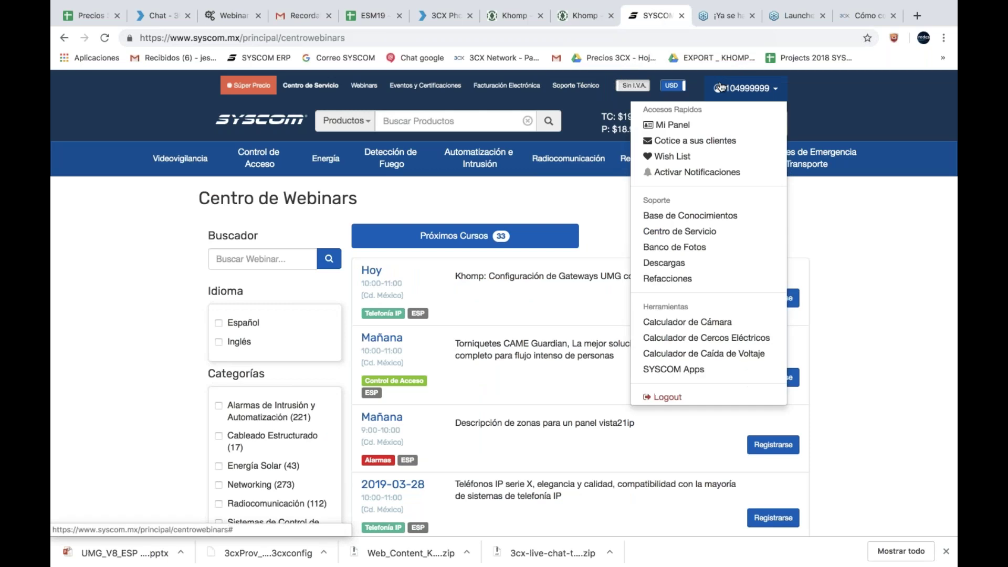
left_click(666, 398)
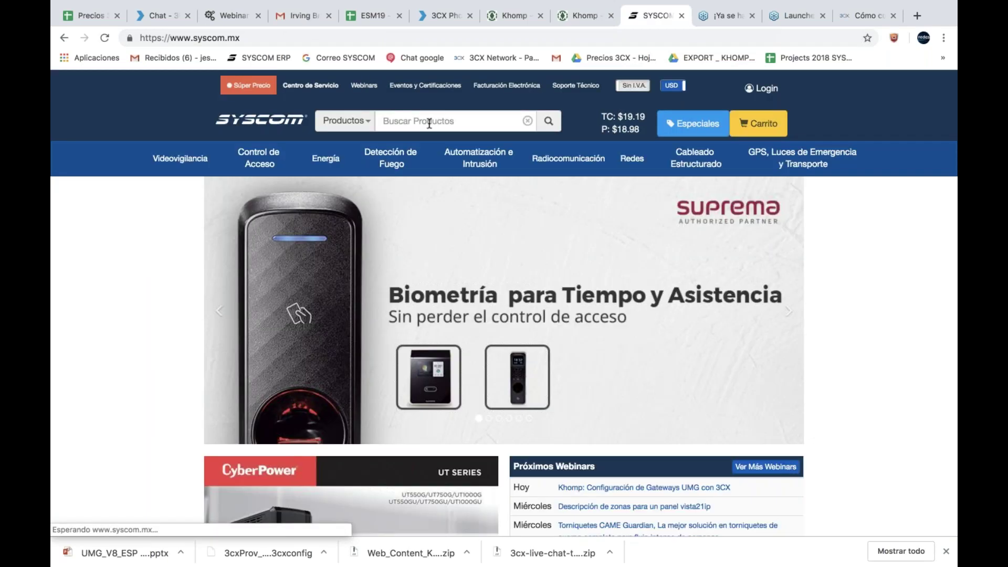
Step: Search SYSCOM for umgserver300x and open the UMGSERVER300X product page
type("umgser")
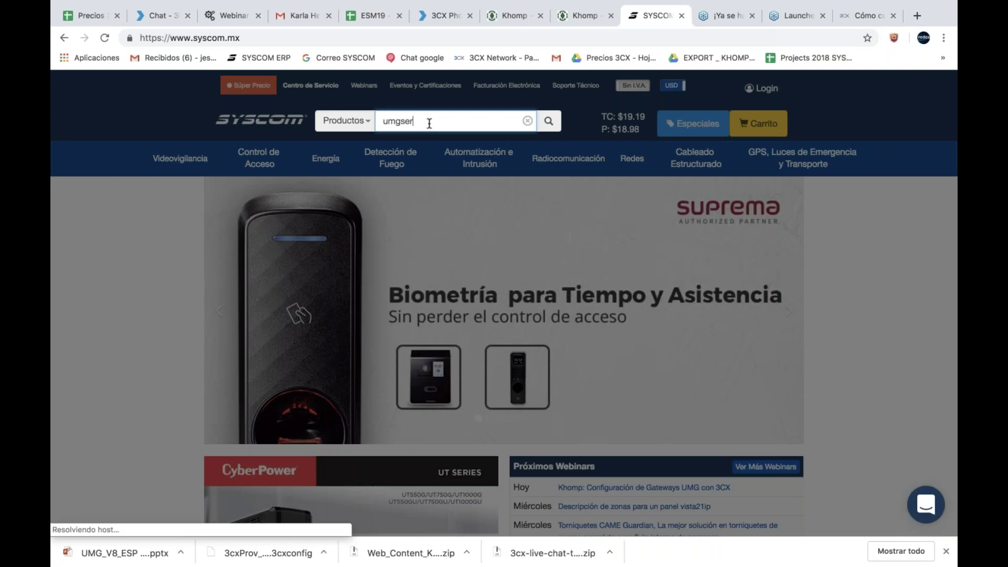
type("ver300x")
key("Return")
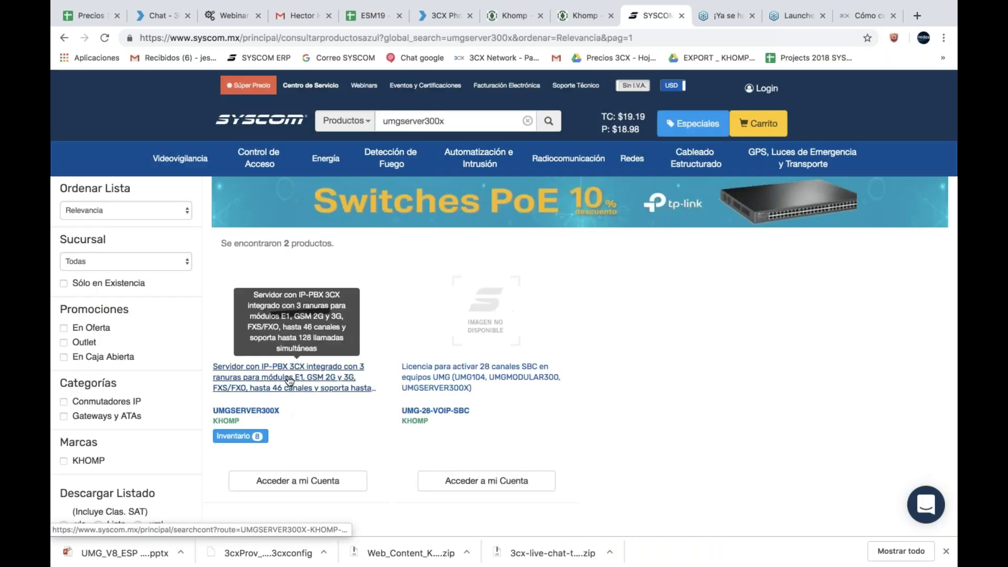
left_click(290, 380)
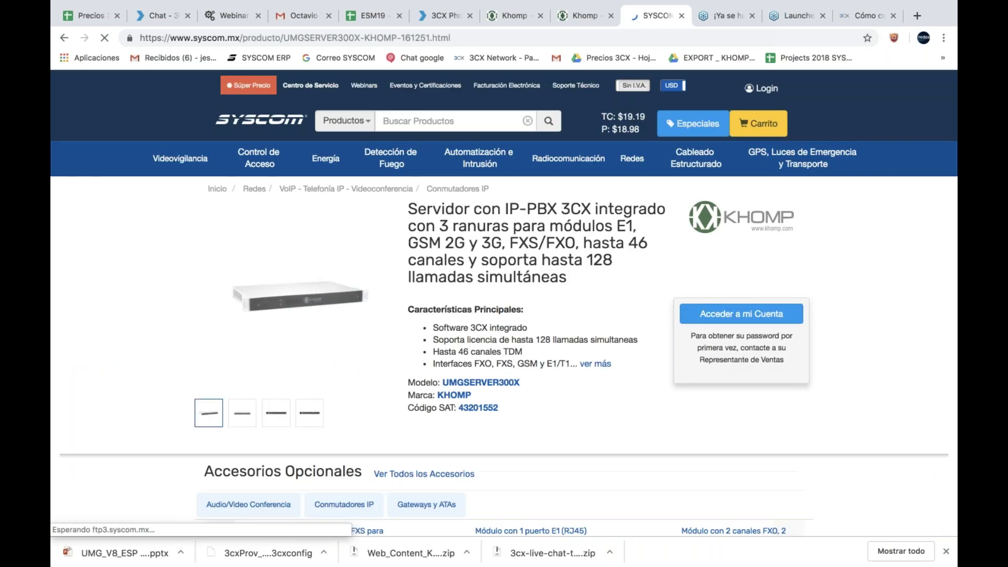
Step: Read through the product specifications, highlighting the 'Extensiones con G729 Codec.' line
scroll(504, 304, "down", 8)
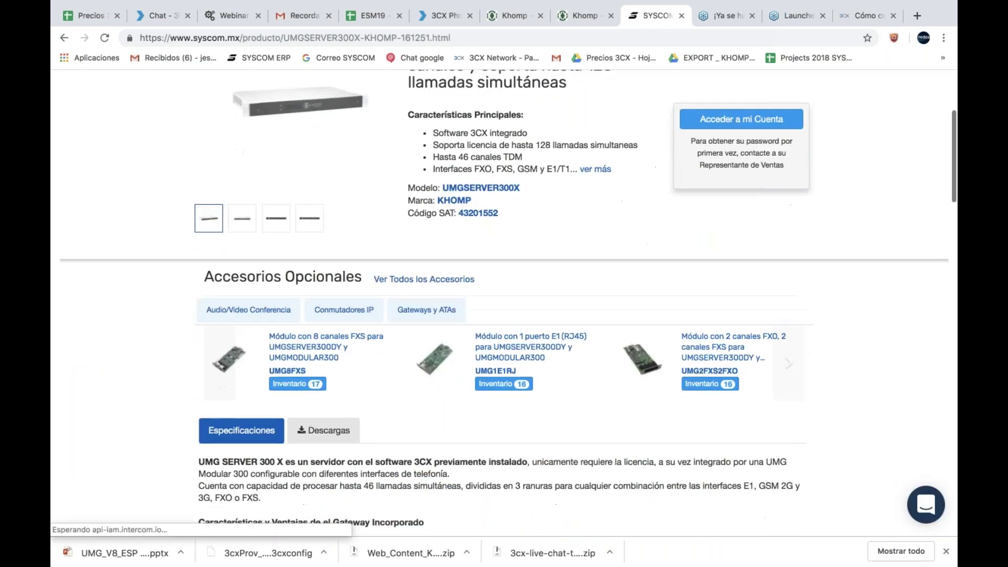
scroll(514, 267, "down", 15)
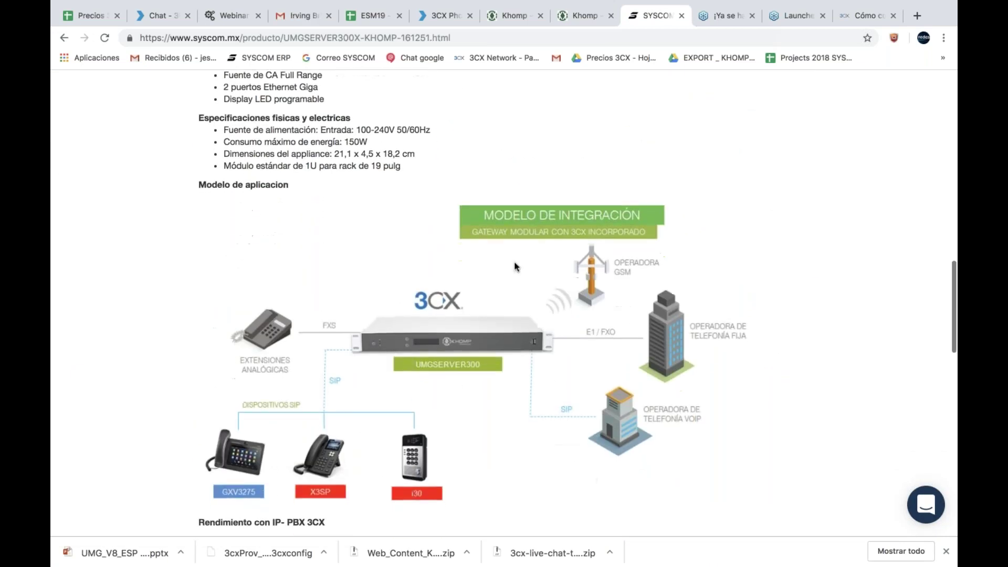
scroll(440, 212, "down", 2)
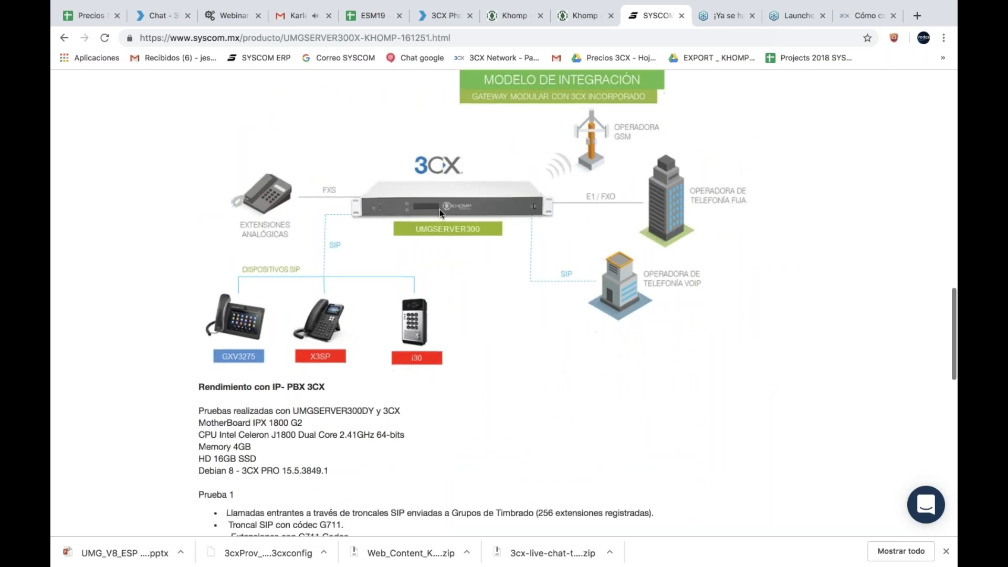
scroll(440, 212, "down", 6)
scroll(439, 214, "up", 3)
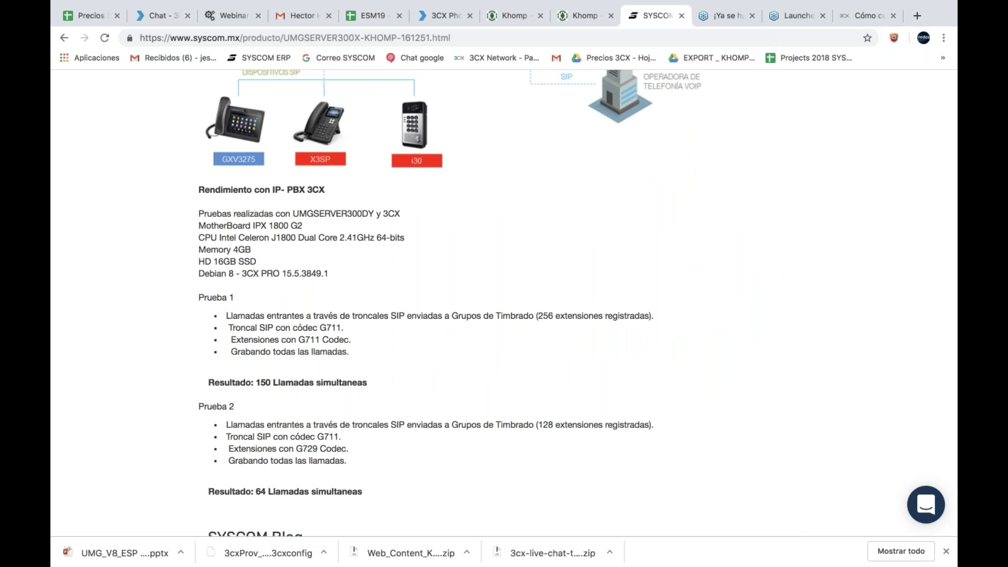
scroll(439, 212, "down", 3)
scroll(440, 212, "up", 2)
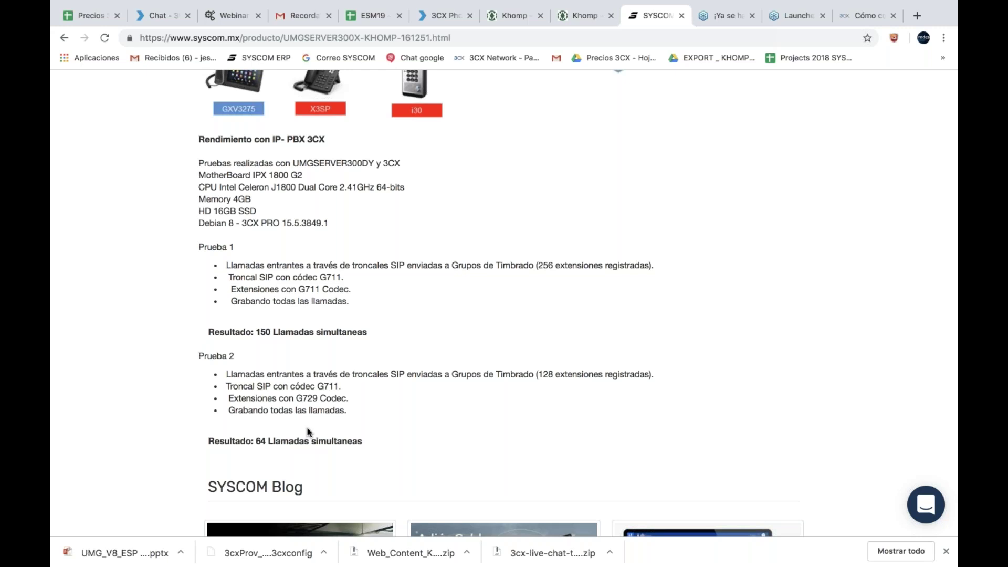
left_click_drag(224, 398, 349, 398)
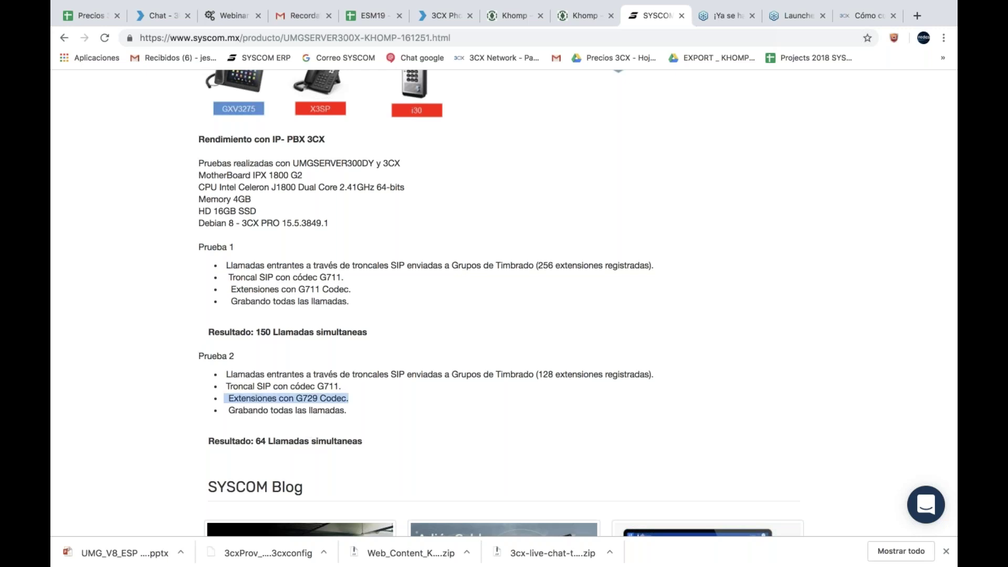
left_click(345, 386)
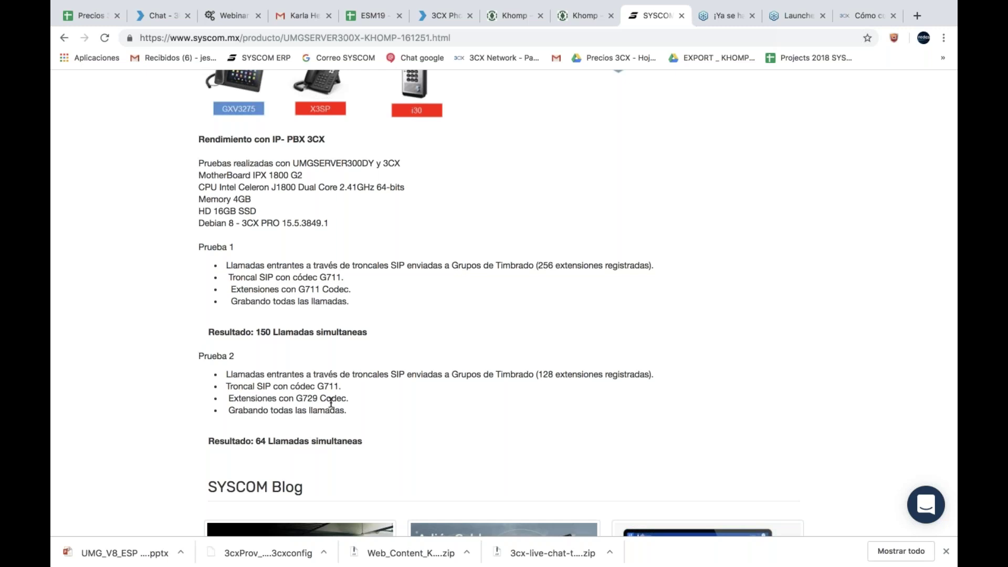
scroll(331, 403, "up", 2)
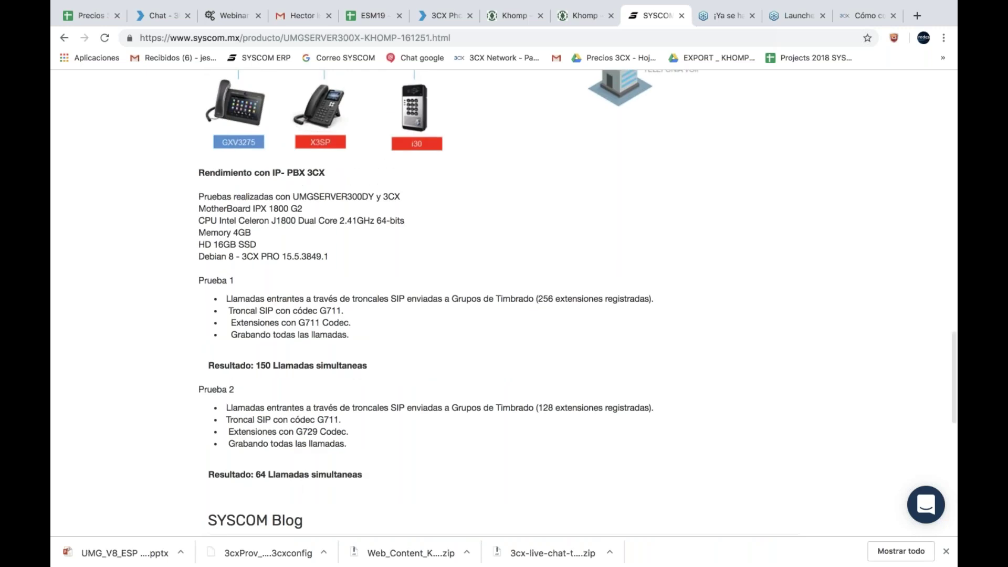
scroll(309, 407, "up", 15)
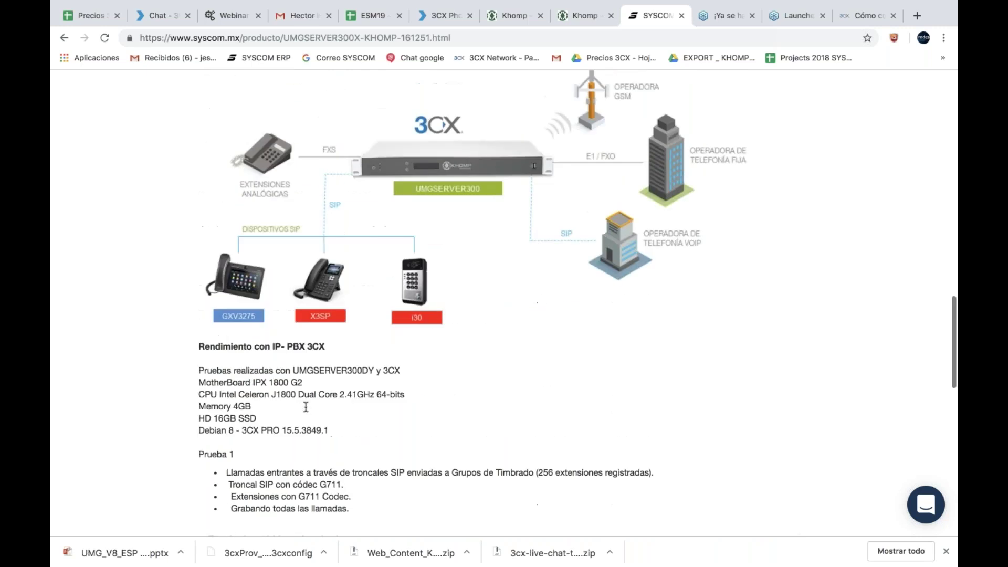
scroll(504, 303, "up", 15)
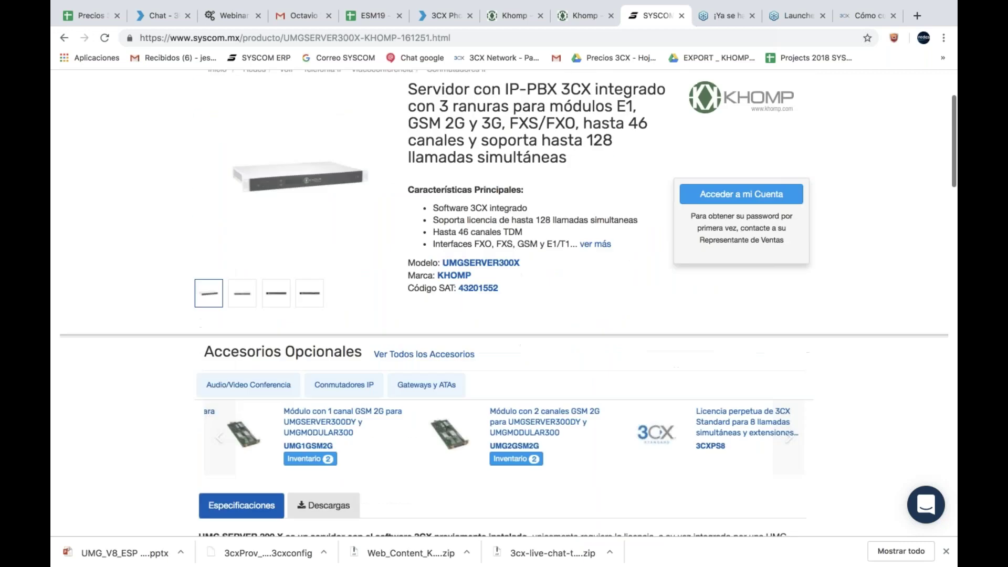
scroll(504, 303, "down", 2)
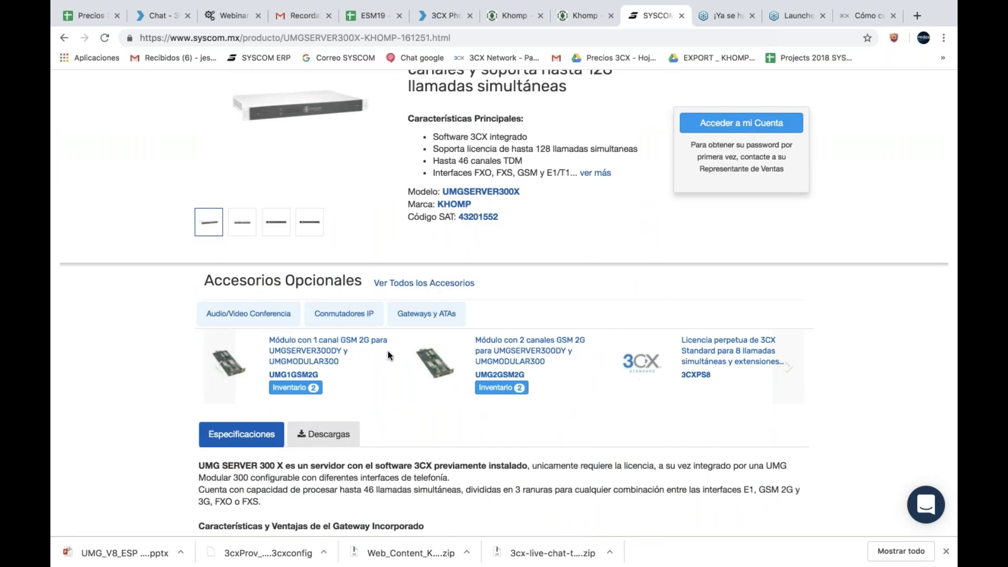
scroll(194, 357, "up", 5)
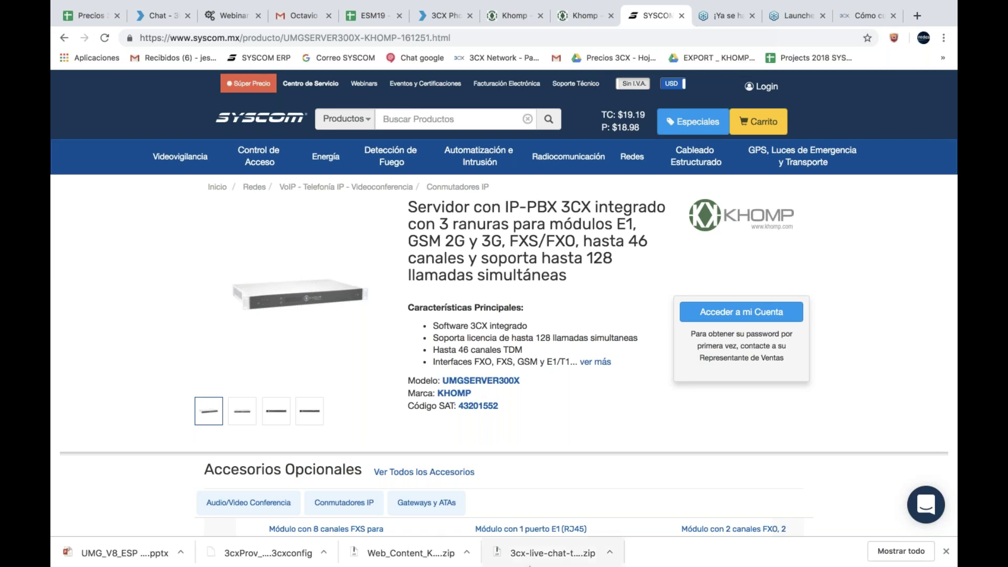
mouse_move(532, 565)
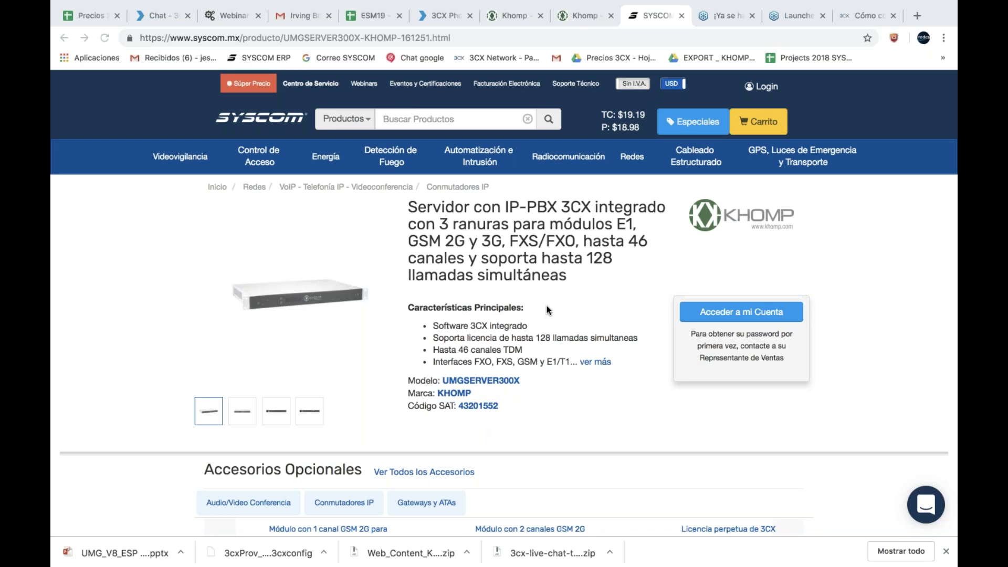
scroll(554, 295, "down", 2)
scroll(553, 294, "down", 3)
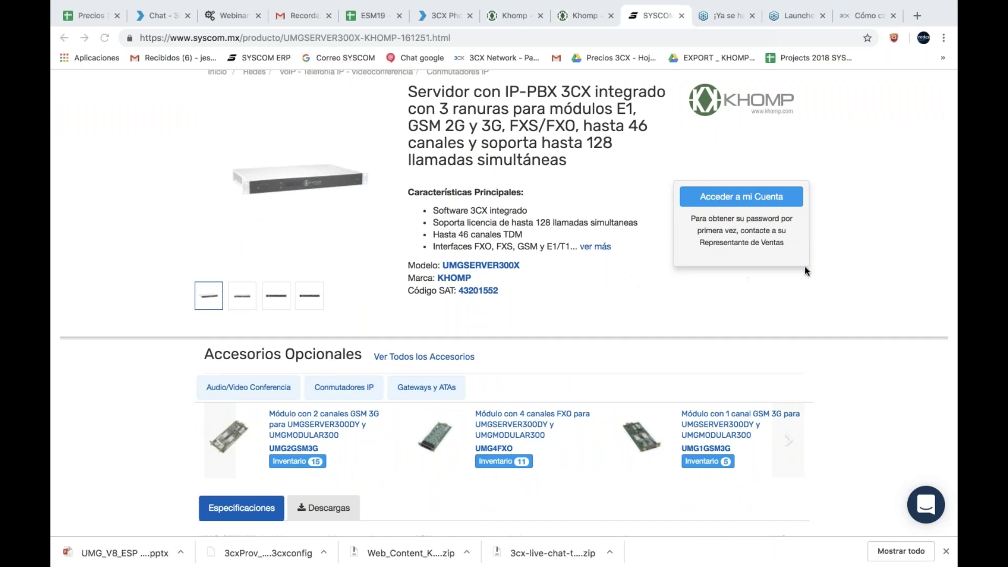
Step: Show the 3CX Dashboard with 1/1 trunks and 1/1 extensions up and license active
left_click(451, 19)
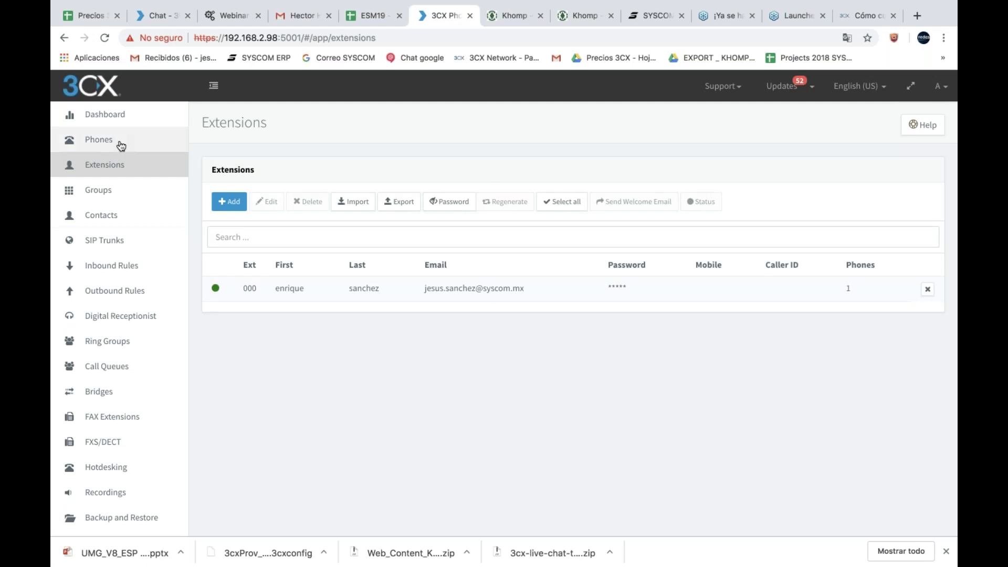
left_click(137, 127)
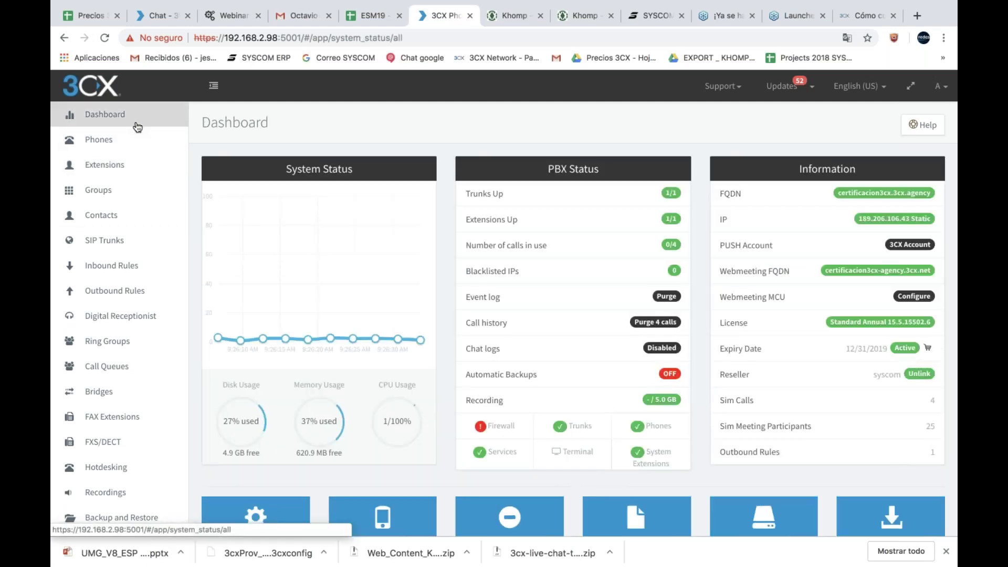